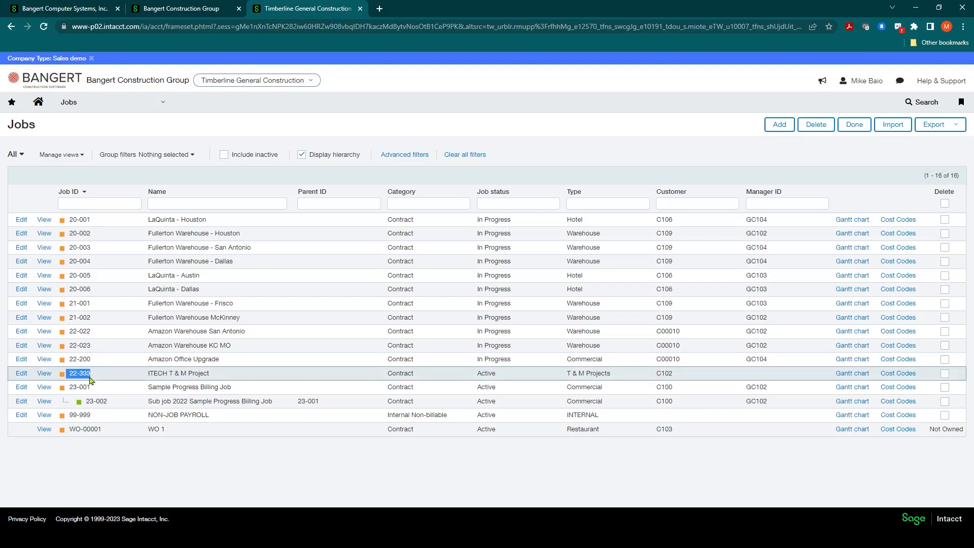
Open the jobs list of the Construction Payroll module.
click(154, 105)
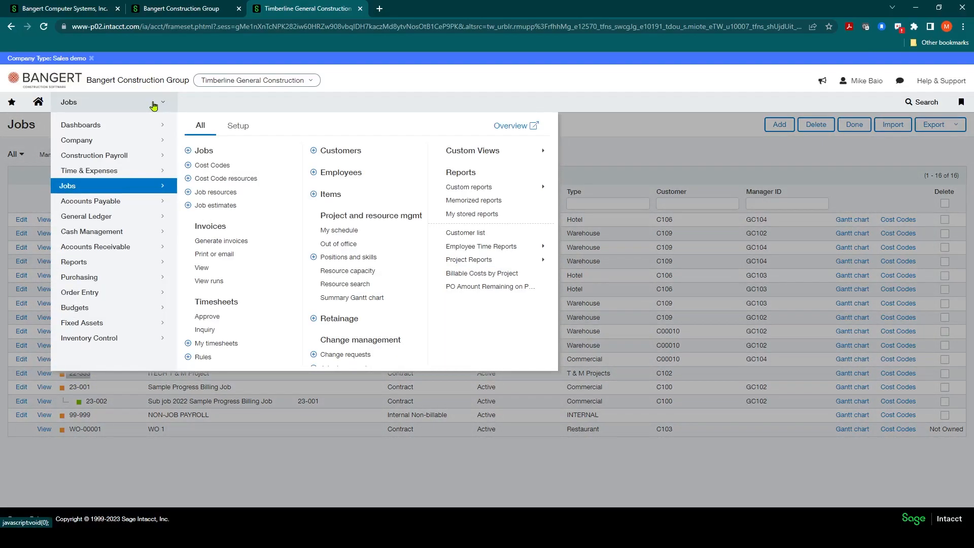
click(144, 159)
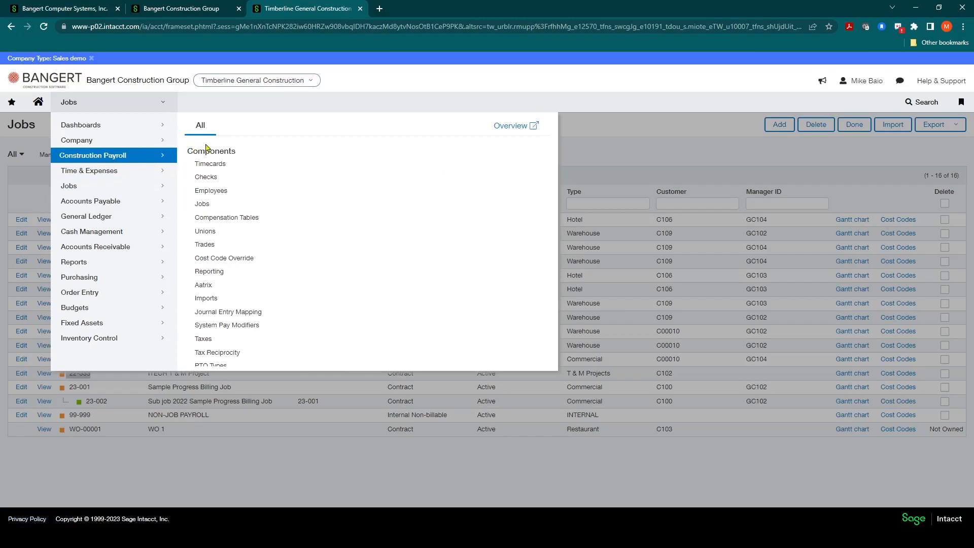
click(202, 205)
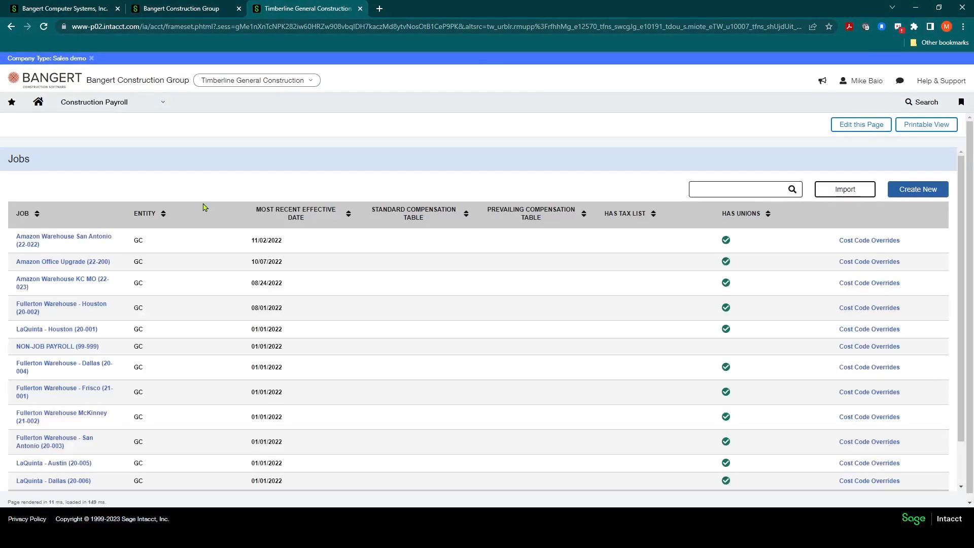
Examine the whole payroll jobs list to check whether job 22-333 is already set up.
scroll(61, 381, down, 2)
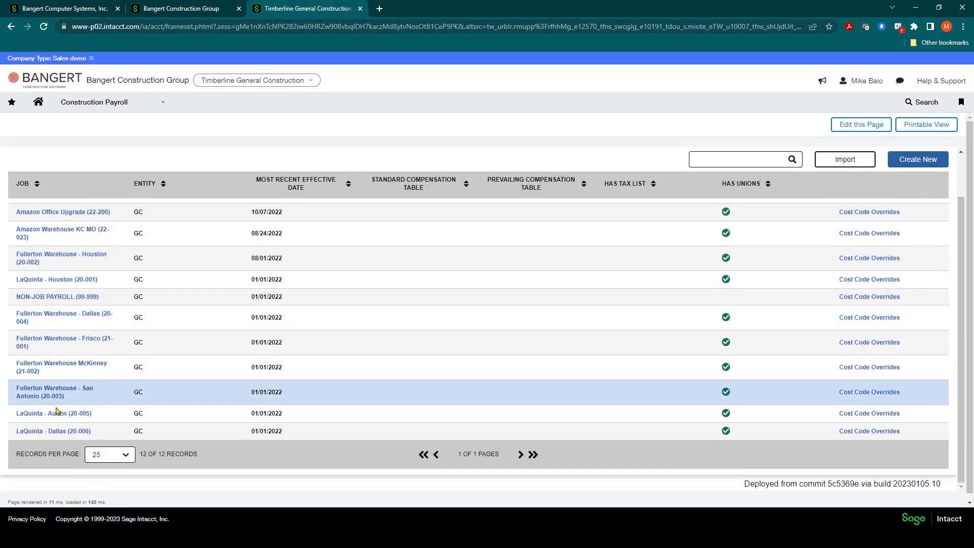
scroll(60, 406, up, 2)
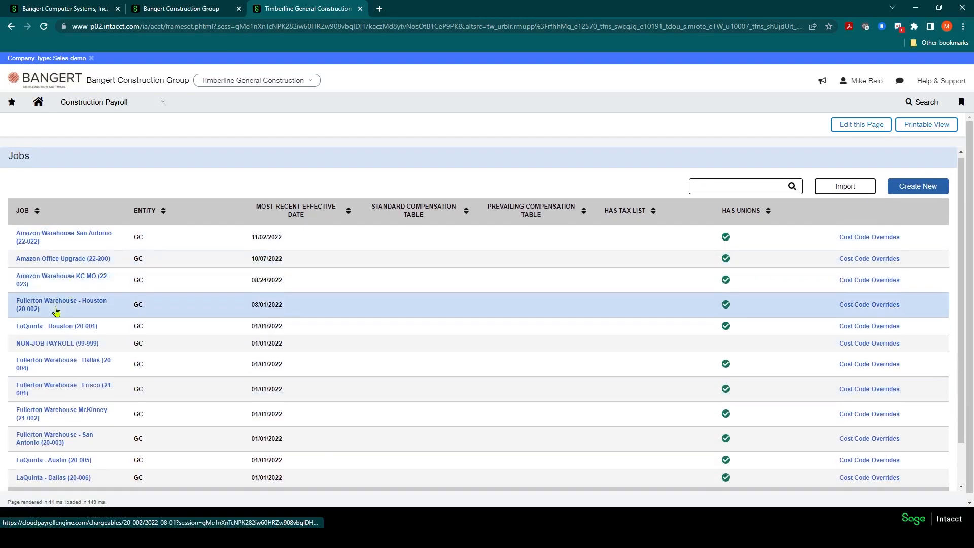
scroll(57, 310, down, 2)
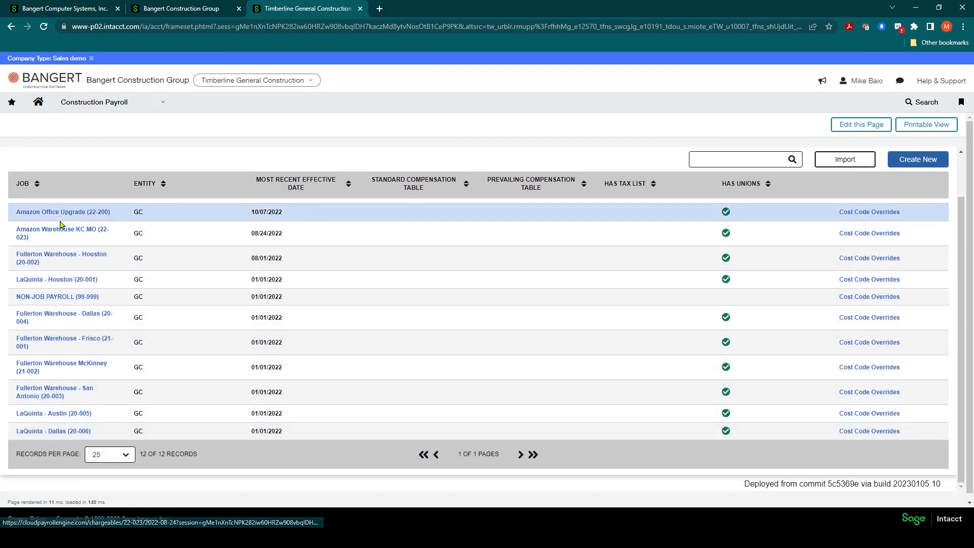
scroll(61, 259, up, 2)
scroll(53, 335, down, 2)
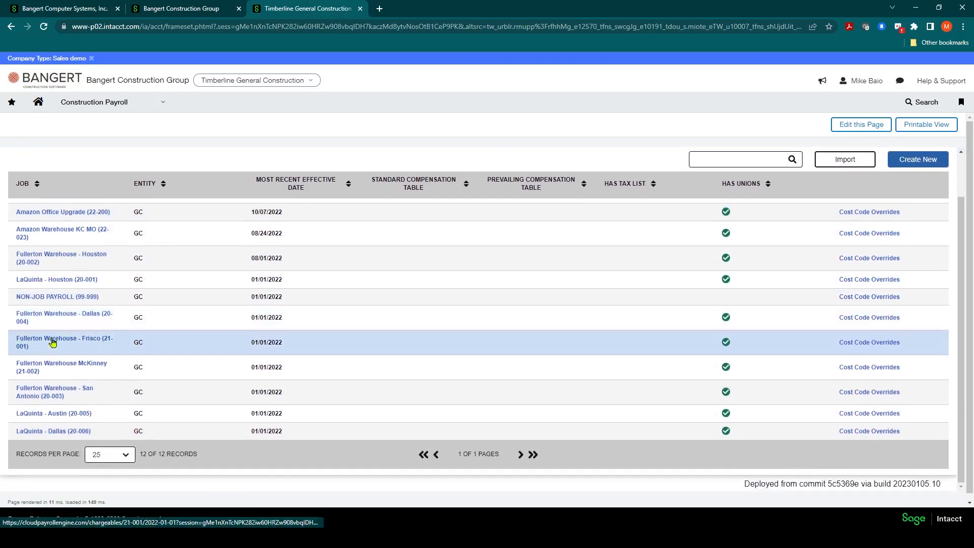
scroll(82, 284, up, 2)
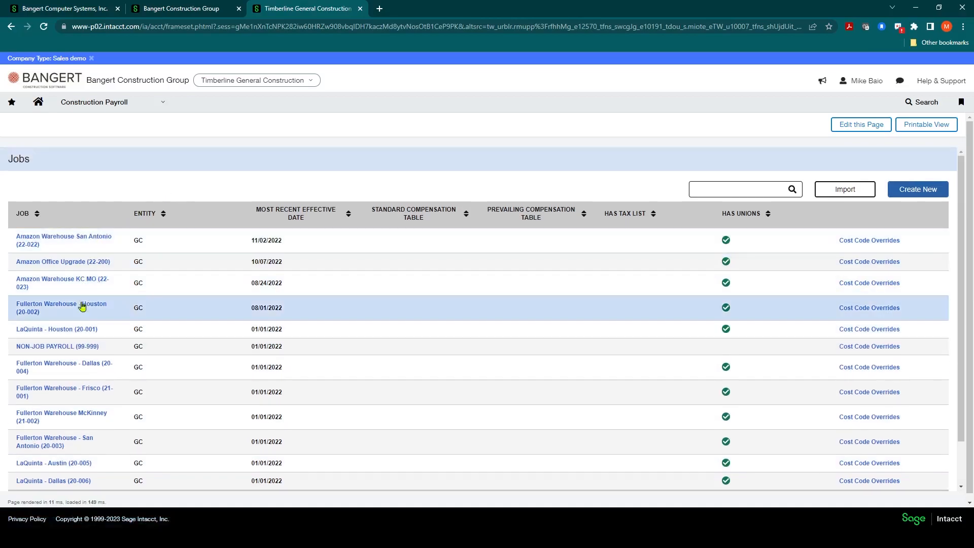
scroll(81, 325, down, 2)
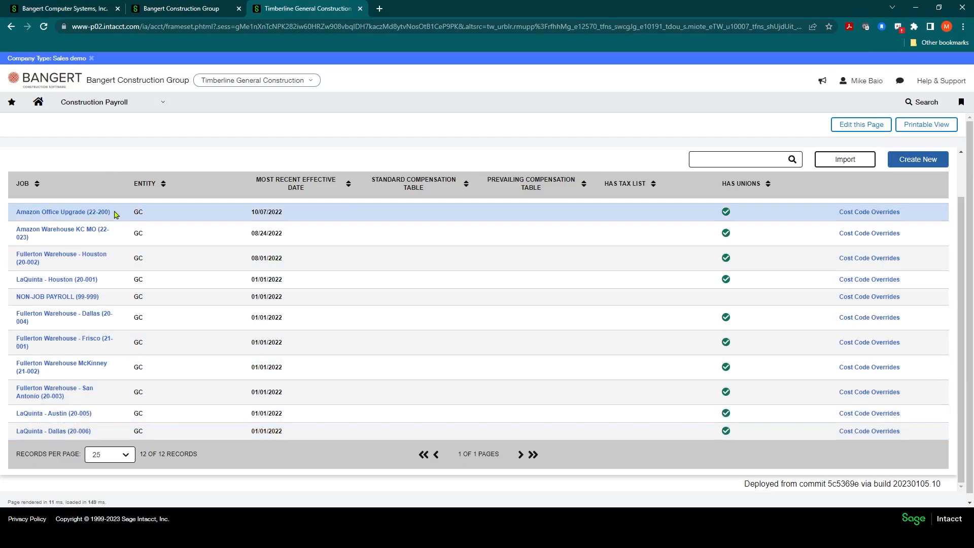
scroll(114, 202, up, 2)
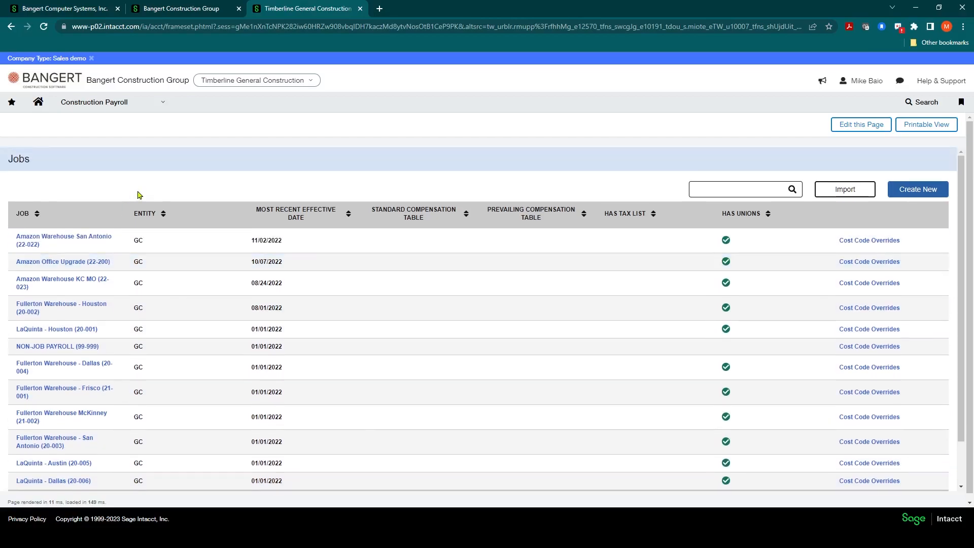
Create a new payroll job record for ITECH T & M Project (22-333).
click(935, 186)
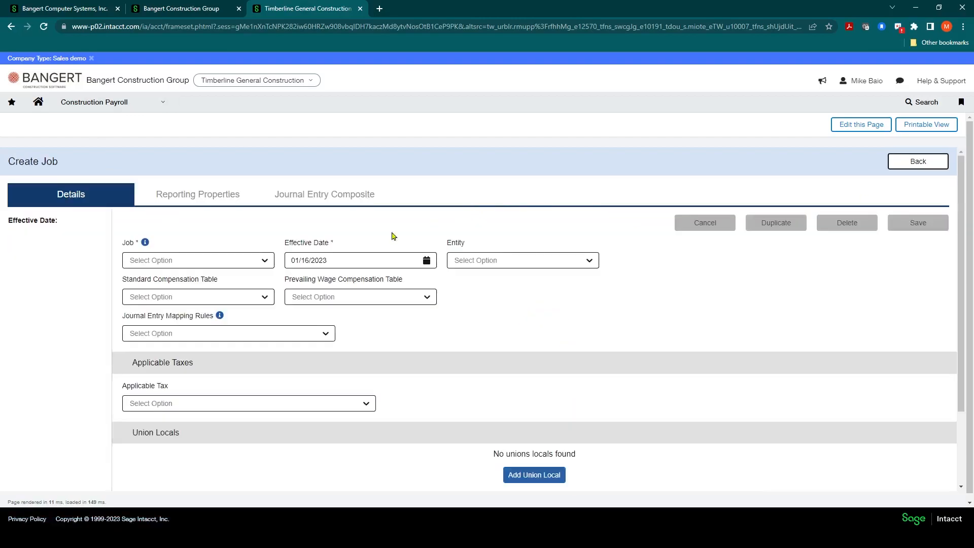
click(264, 263)
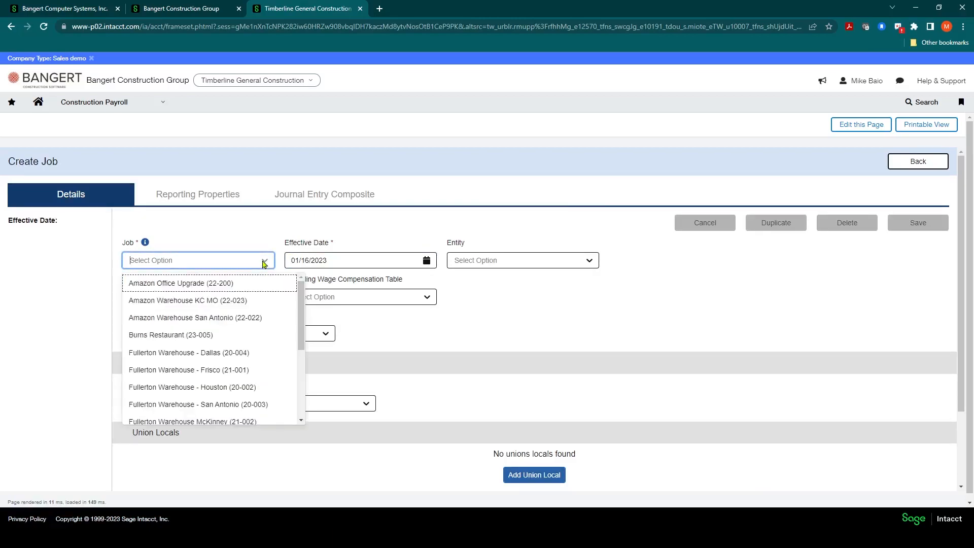
text(it)
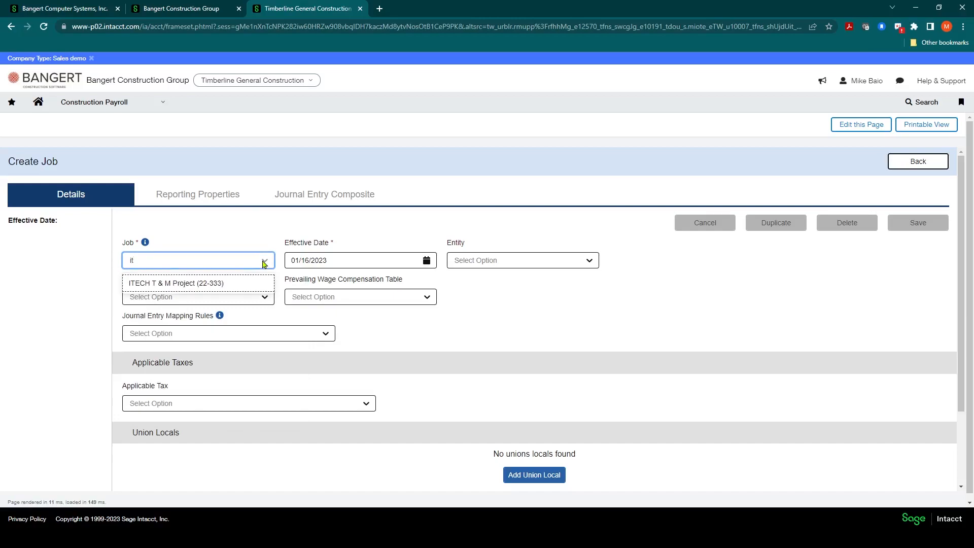
click(178, 288)
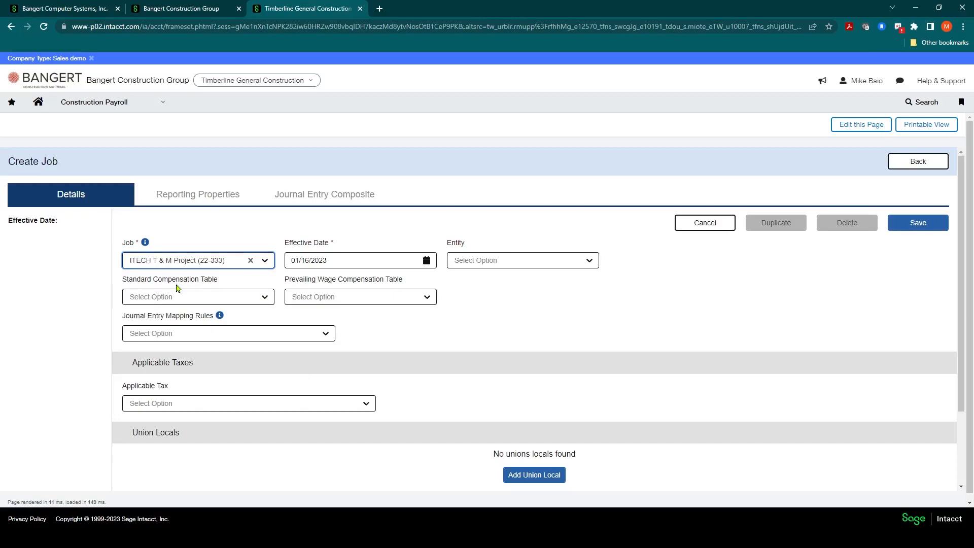
Set the job's effective date to 01/01/2023 and its entity to GC.
click(409, 265)
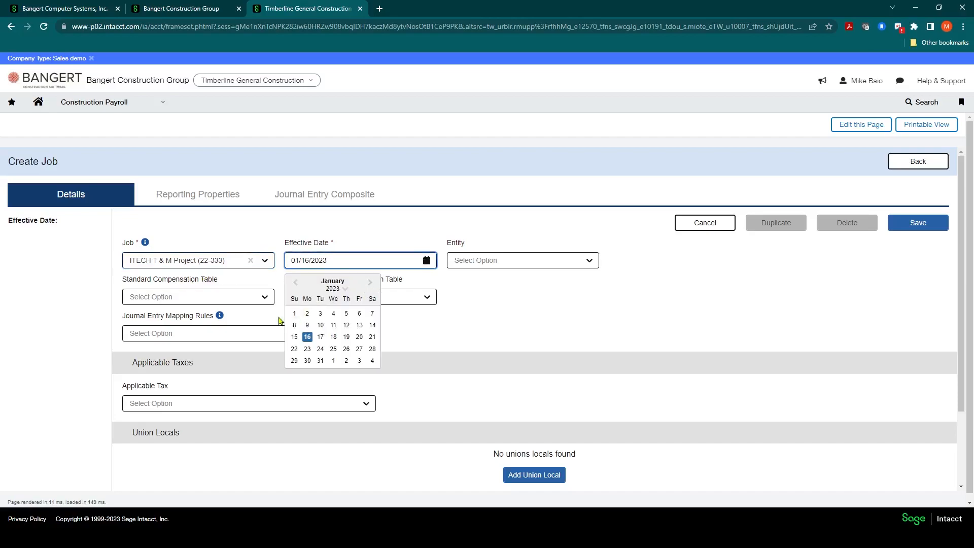
click(296, 314)
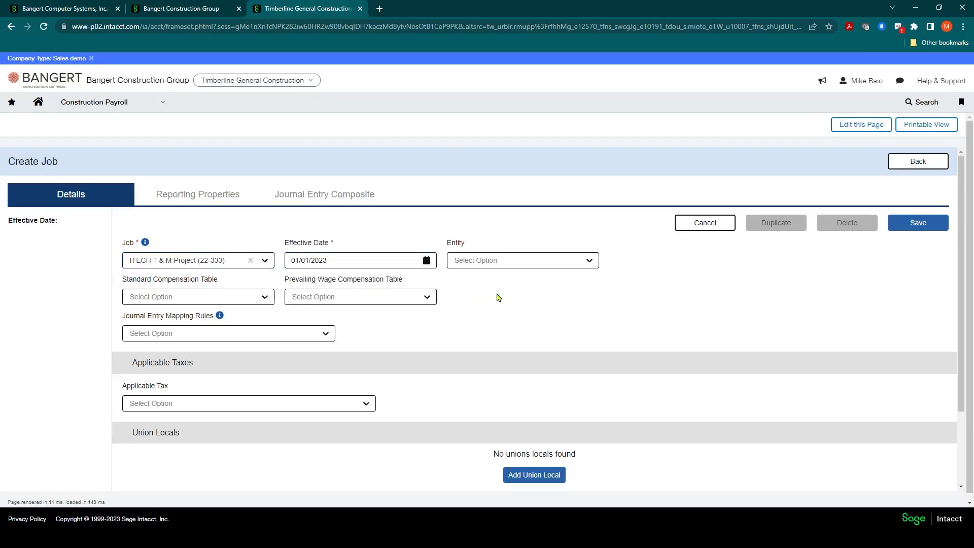
click(590, 260)
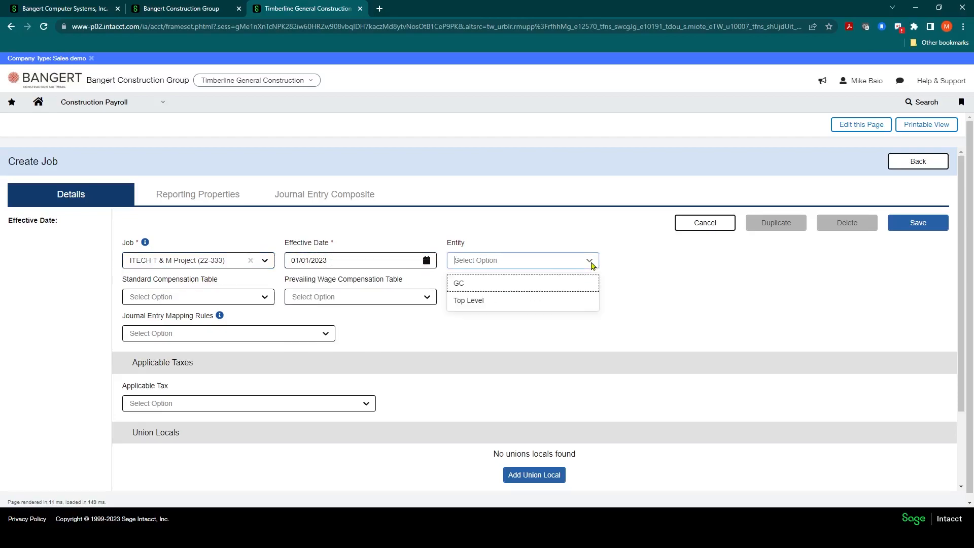
click(468, 284)
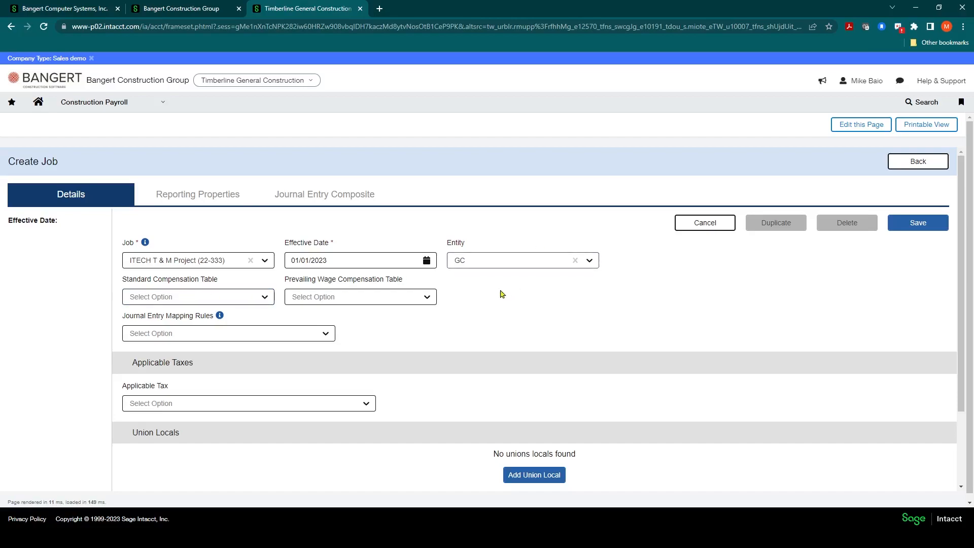
Examine the available prevailing wage and standard compensation tables without assigning one to the job.
click(431, 297)
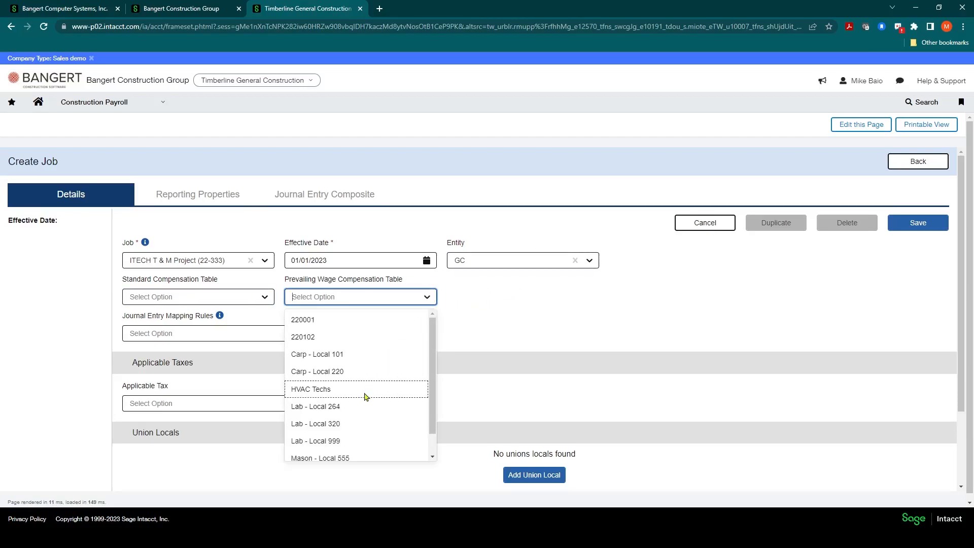
scroll(350, 370, down, 1)
scroll(343, 408, up, 1)
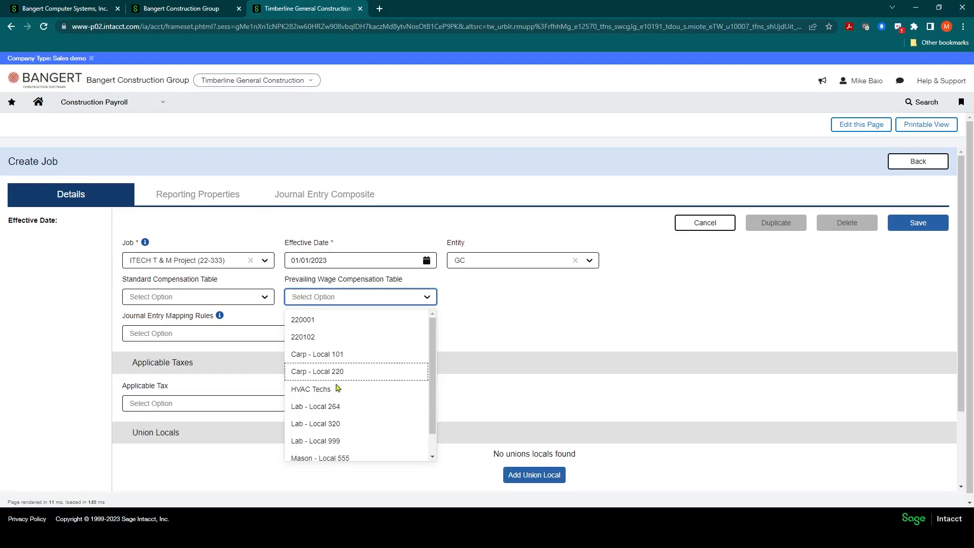
click(511, 318)
click(261, 301)
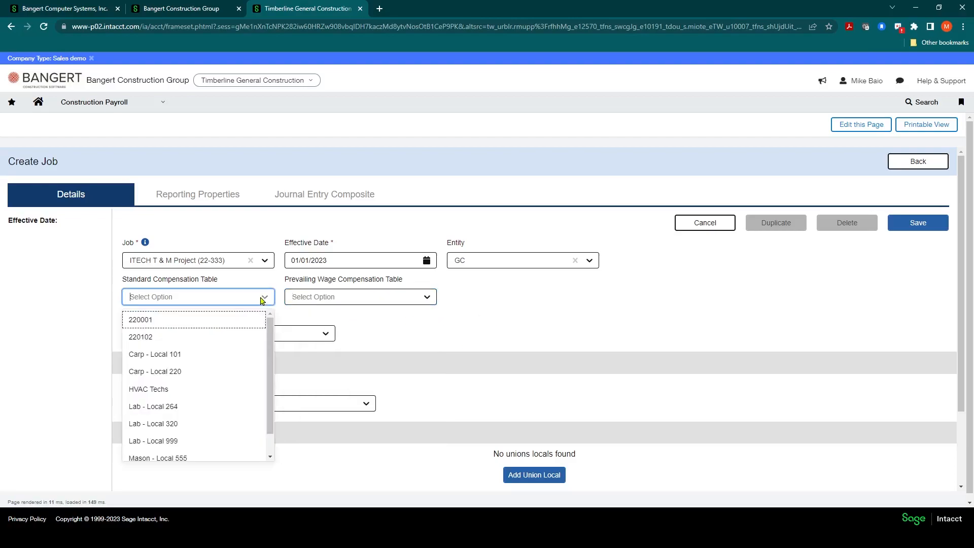
click(527, 304)
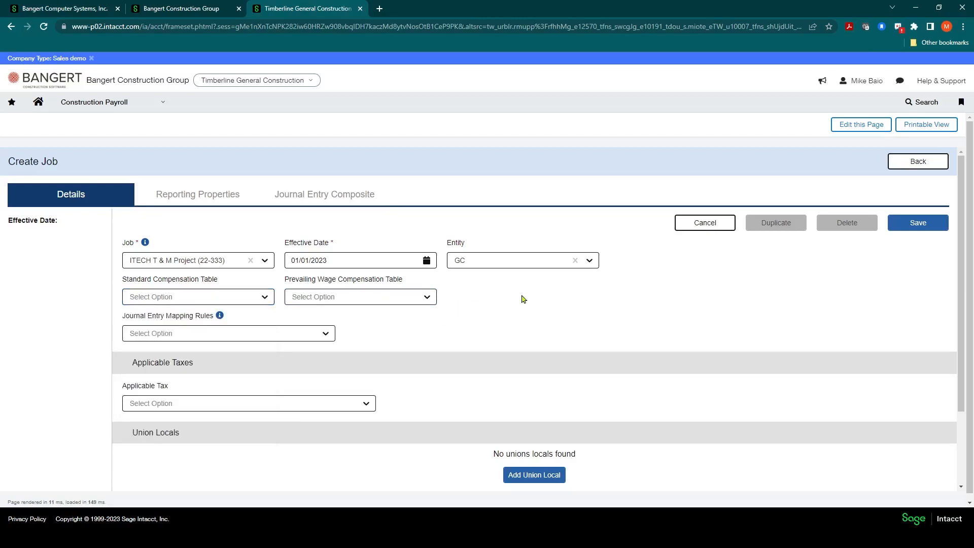
click(262, 299)
click(365, 312)
Assign the journal entry mapping rules 401K, Project Benefits, Project Taxes, Project Unions and Project Wages to the job.
click(324, 333)
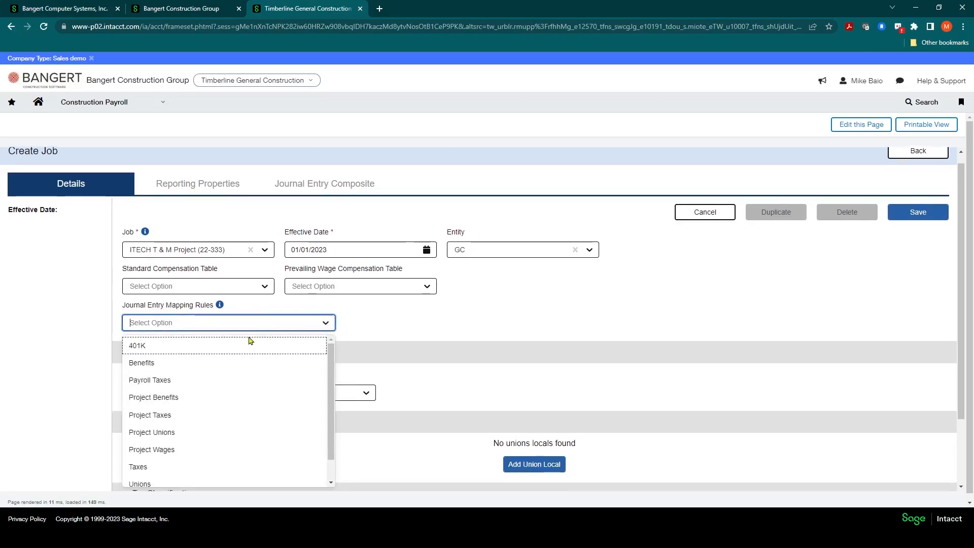
click(154, 347)
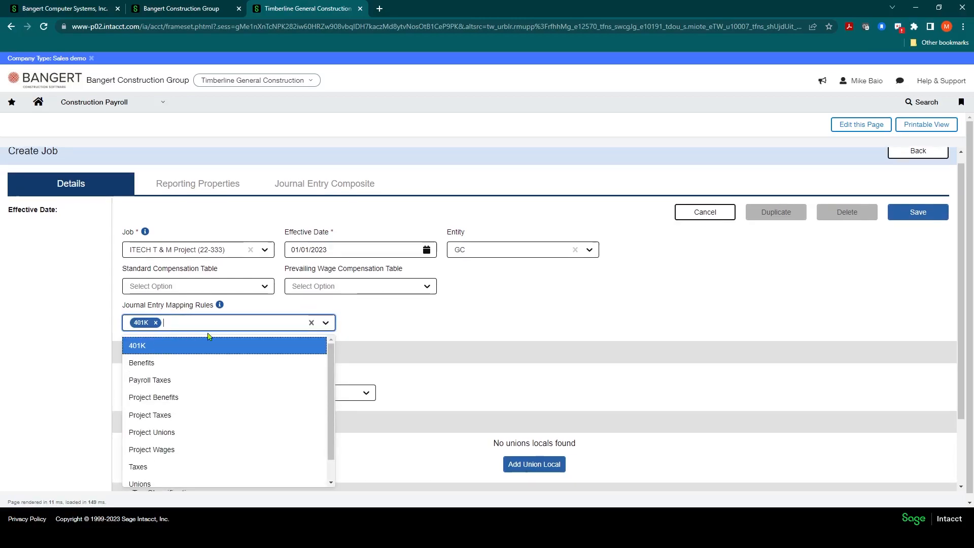
click(167, 400)
click(166, 416)
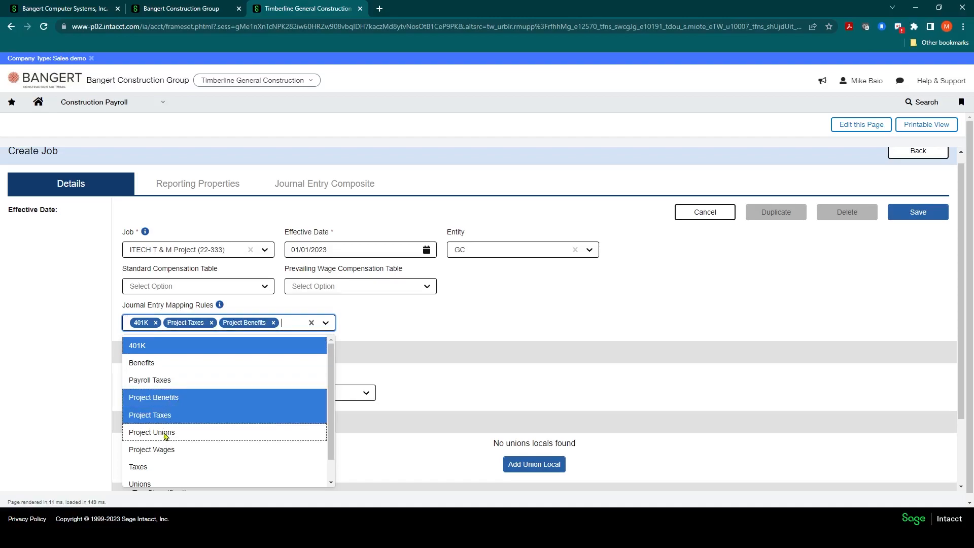
click(164, 435)
click(163, 458)
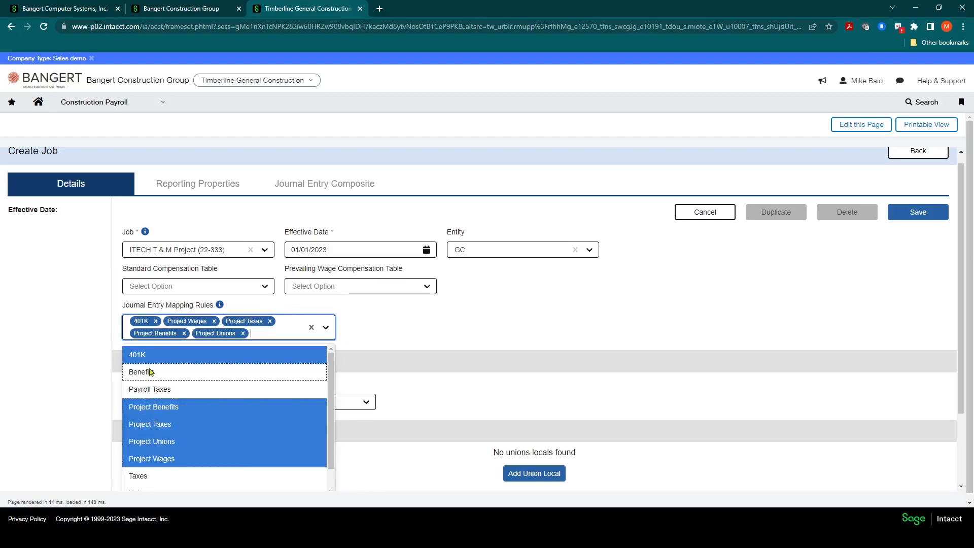
scroll(148, 371, down, 1)
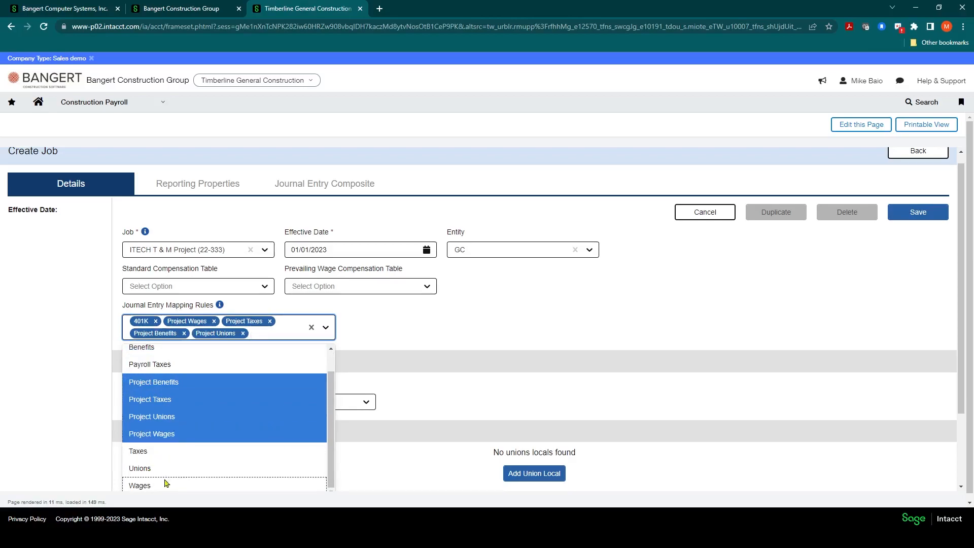
scroll(172, 436, up, 1)
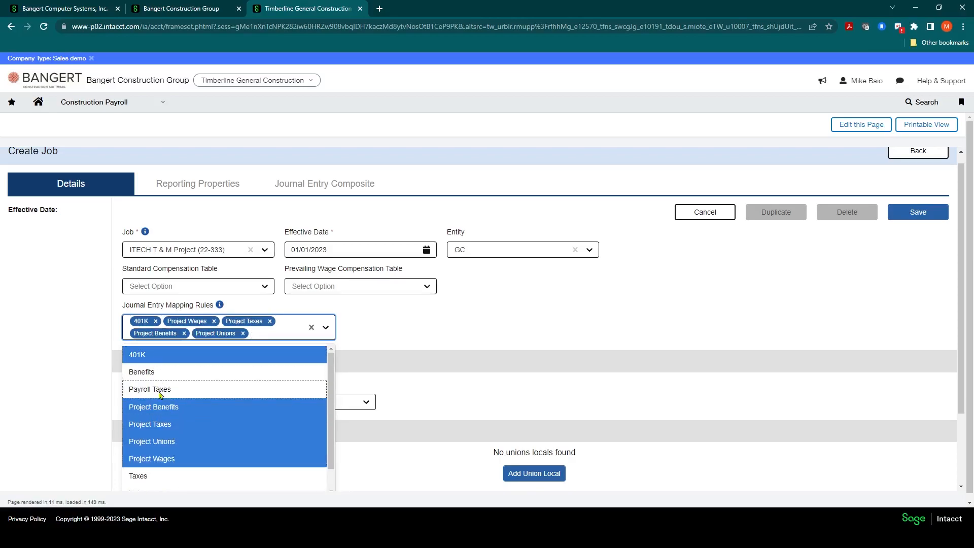
scroll(158, 391, down, 1)
click(384, 330)
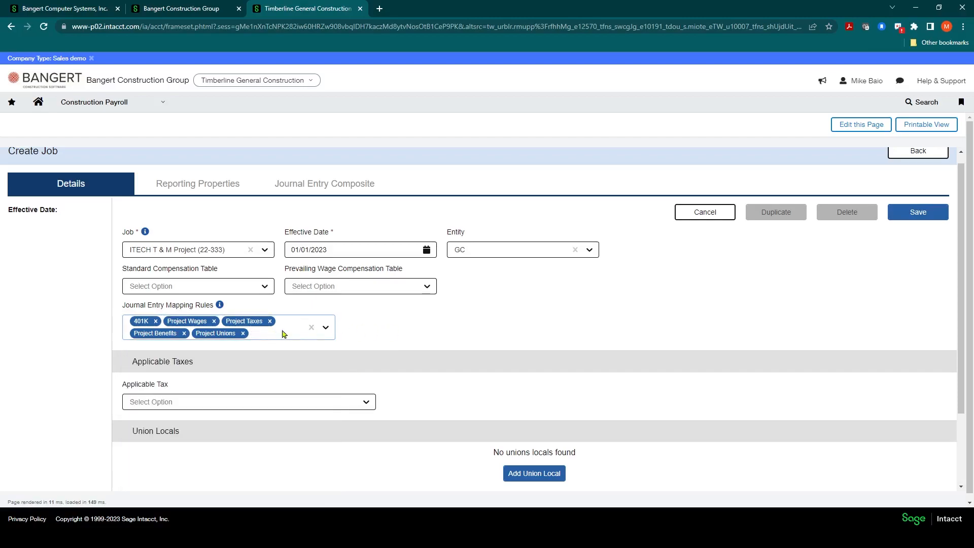
Assign the federal taxes FICA, FUTA, US-FIT and MEDI to the job as applicable taxes.
scroll(393, 320, down, 1)
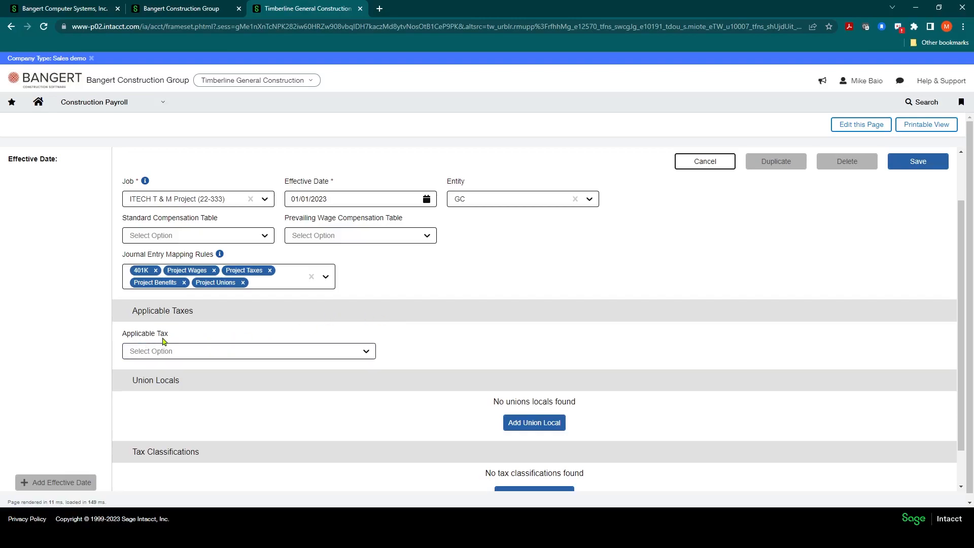
click(367, 353)
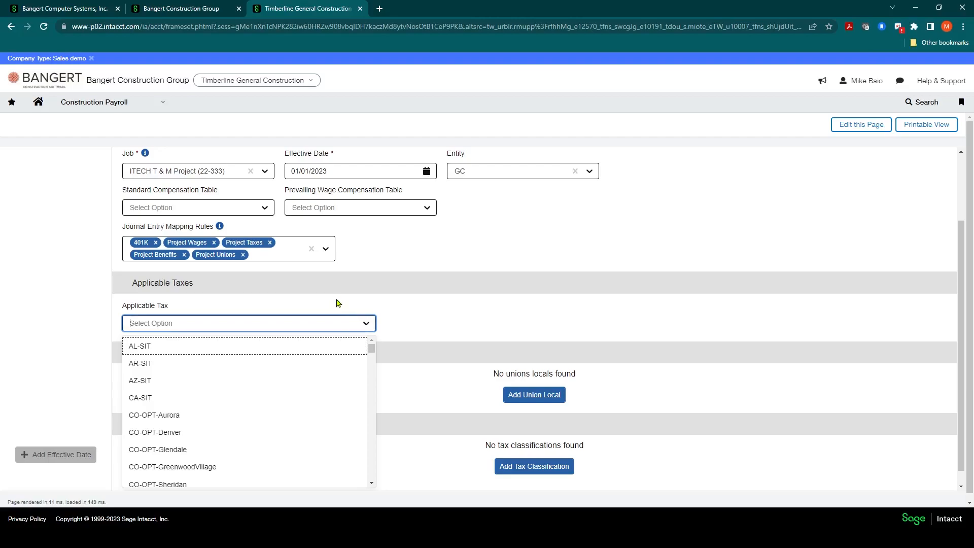
text(fic)
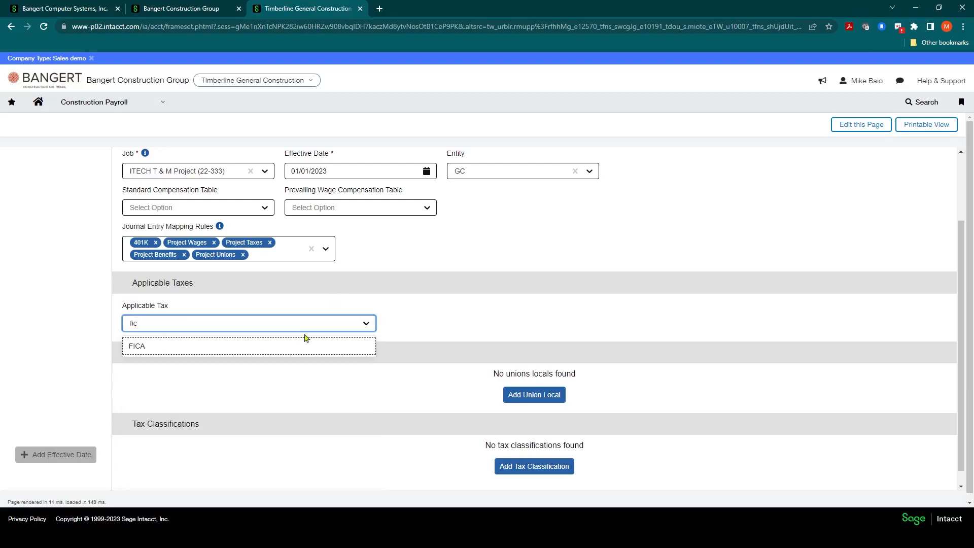
click(297, 348)
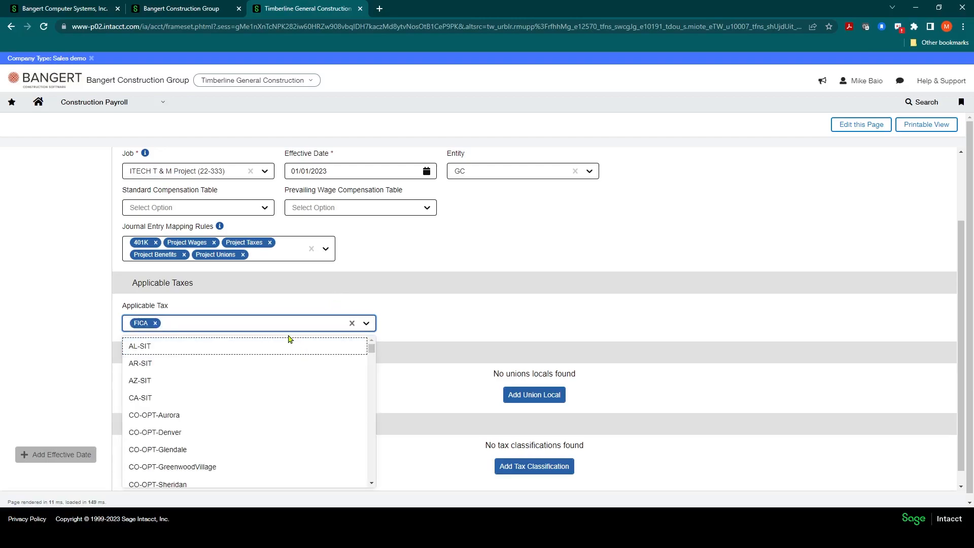
text(fut)
click(278, 348)
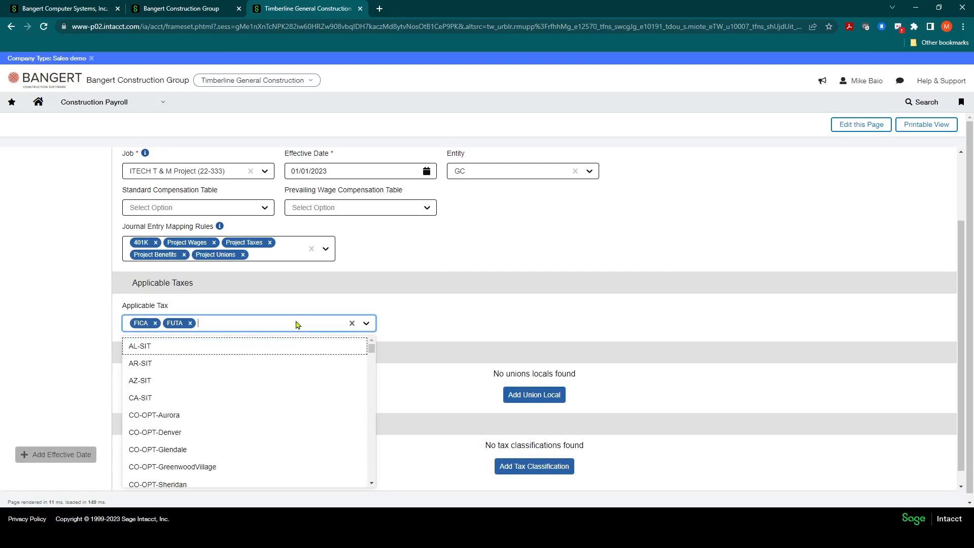
text(fit)
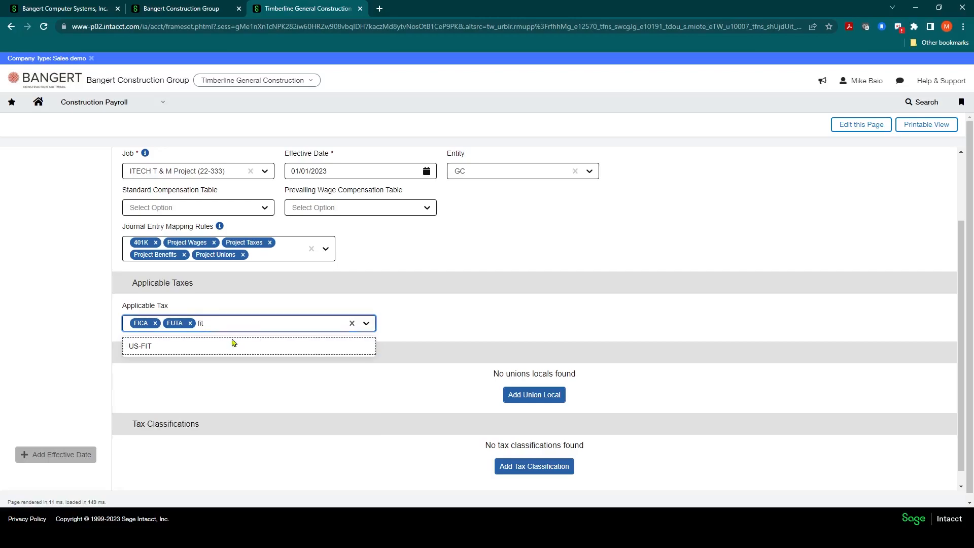
click(226, 350)
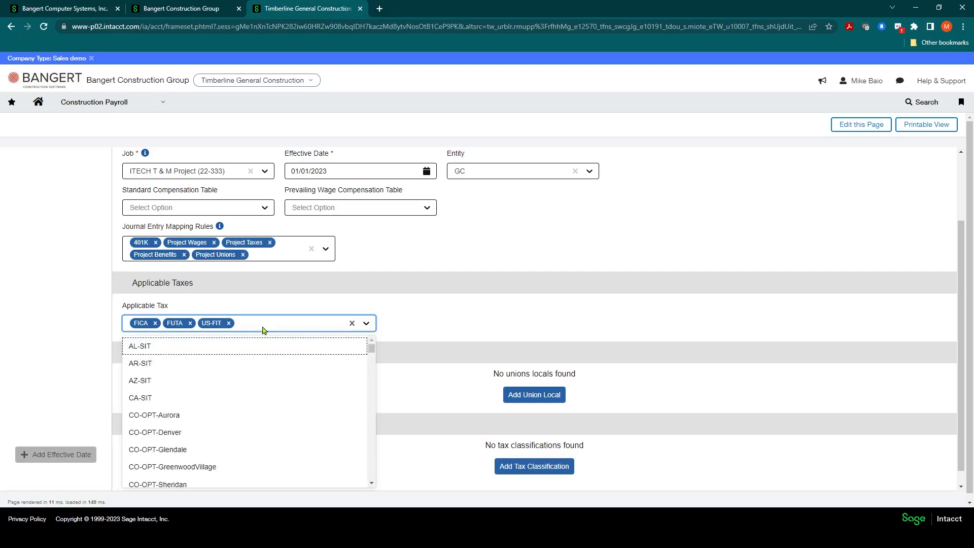
text(medi)
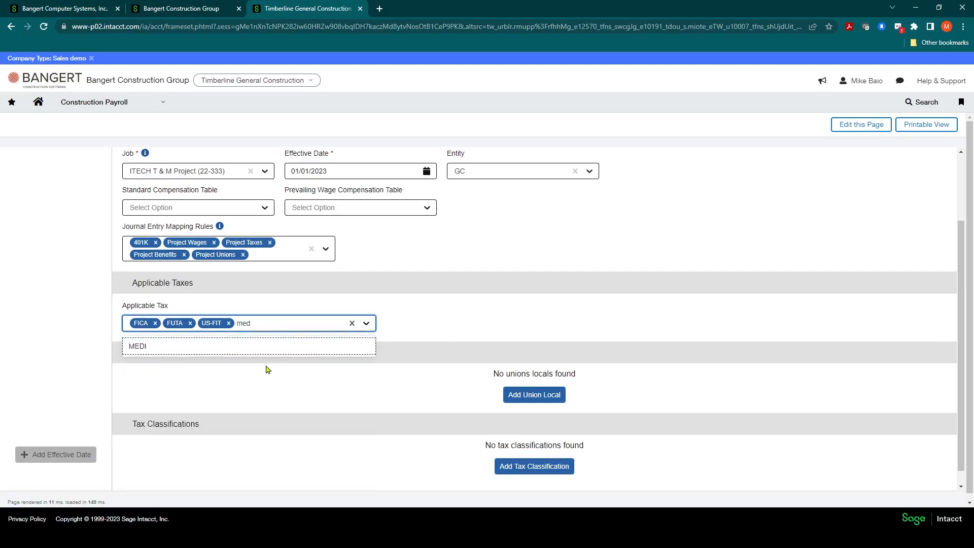
click(256, 347)
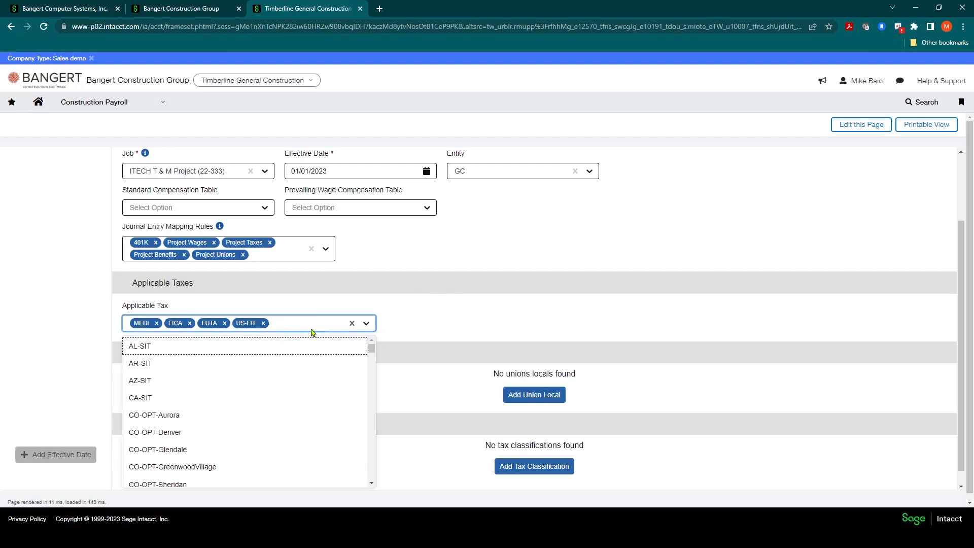
Add the state taxes IA-SIT and OR-WC to the job's applicable taxes.
text(ia)
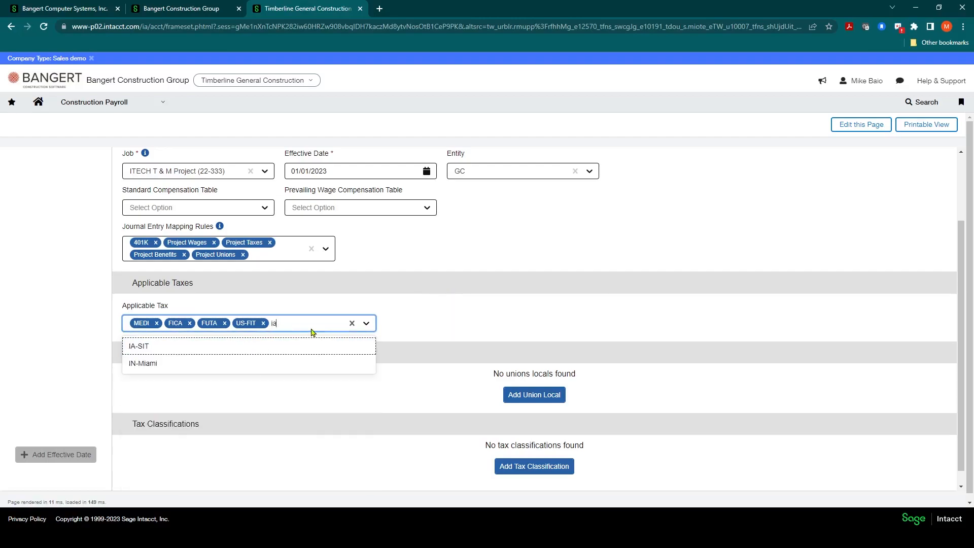
click(142, 347)
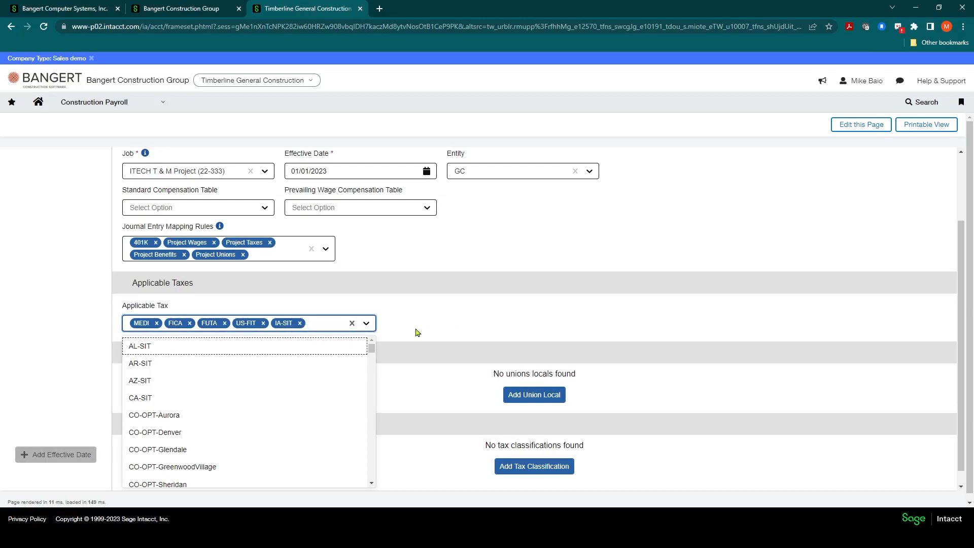
text(wc)
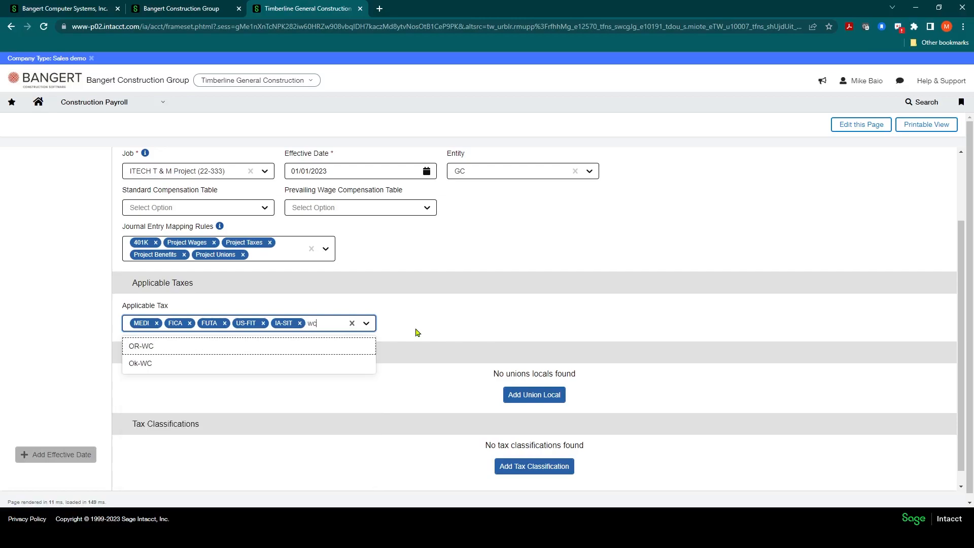
click(134, 350)
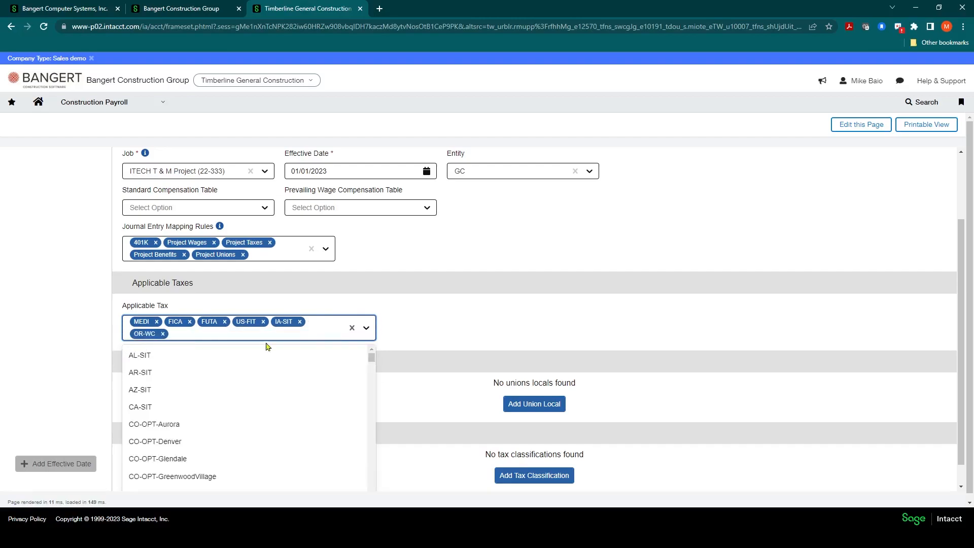
click(424, 308)
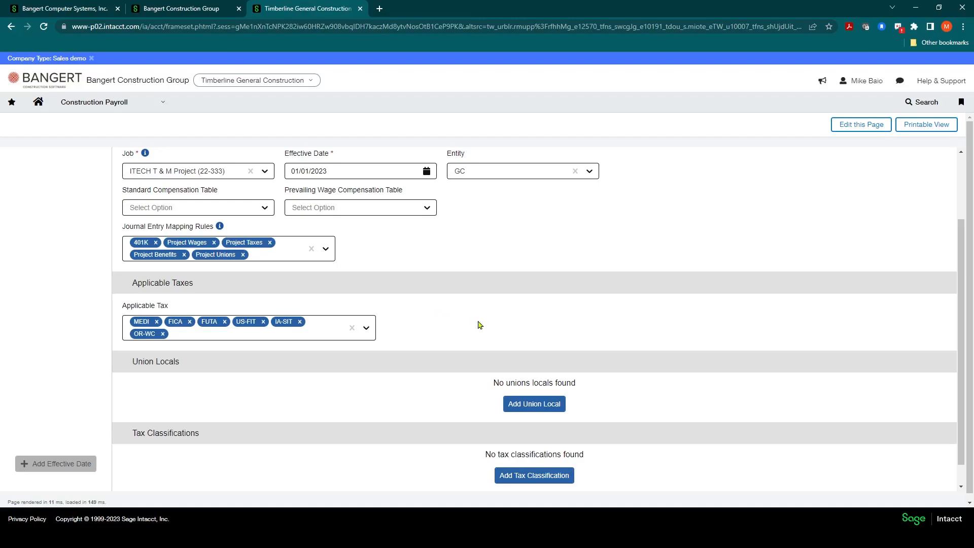
Add a union local to the job with trade Carpenter and local union Carp - Local 101.
scroll(478, 324, down, 1)
scroll(195, 341, up, 2)
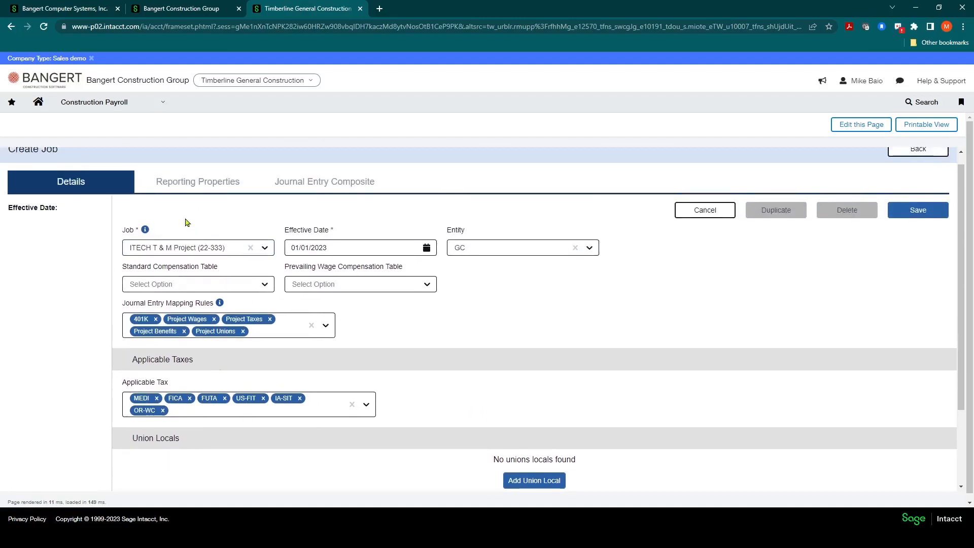
scroll(189, 387, down, 2)
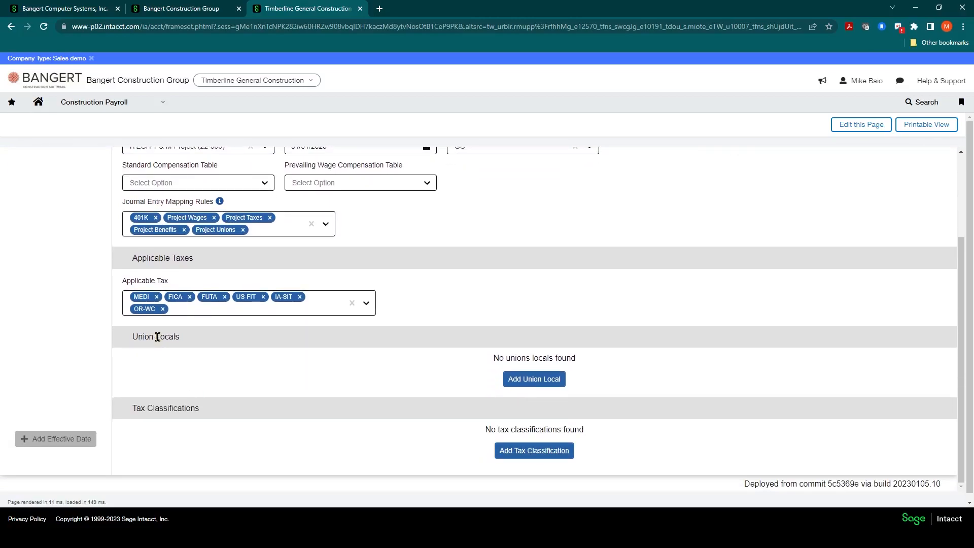
click(525, 382)
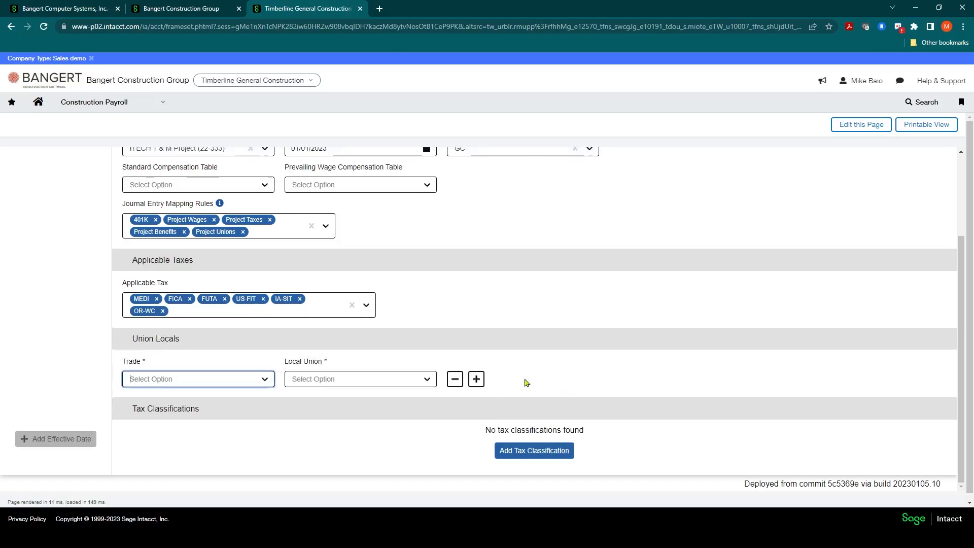
click(266, 380)
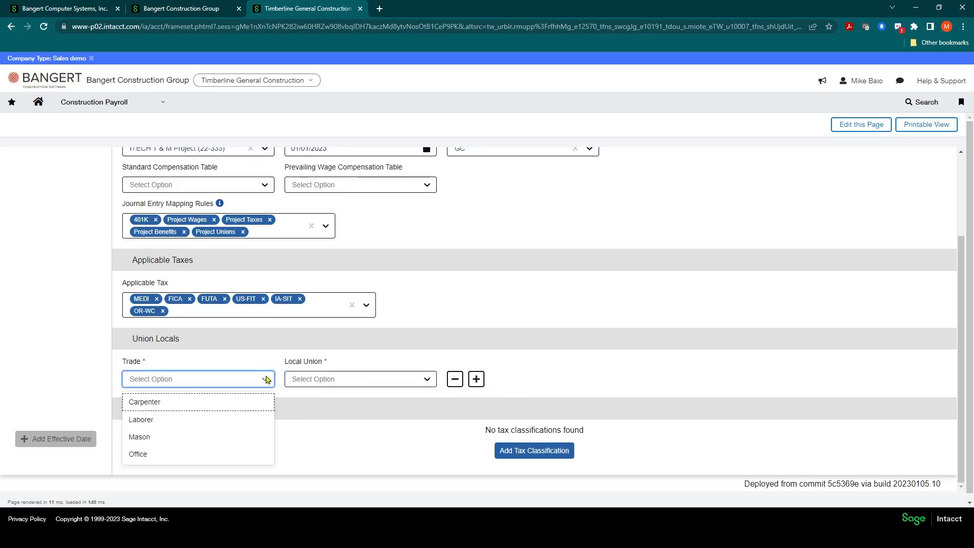
click(158, 403)
click(426, 380)
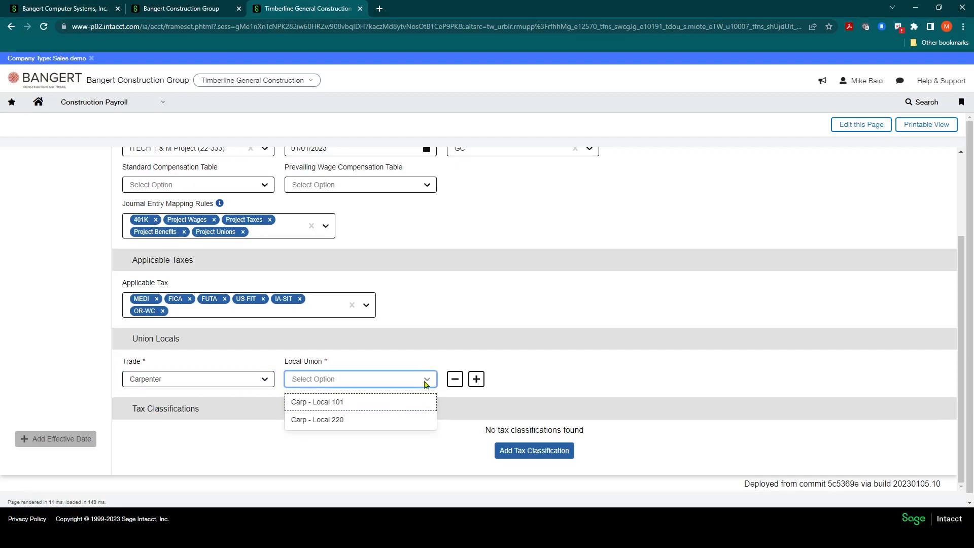
click(335, 403)
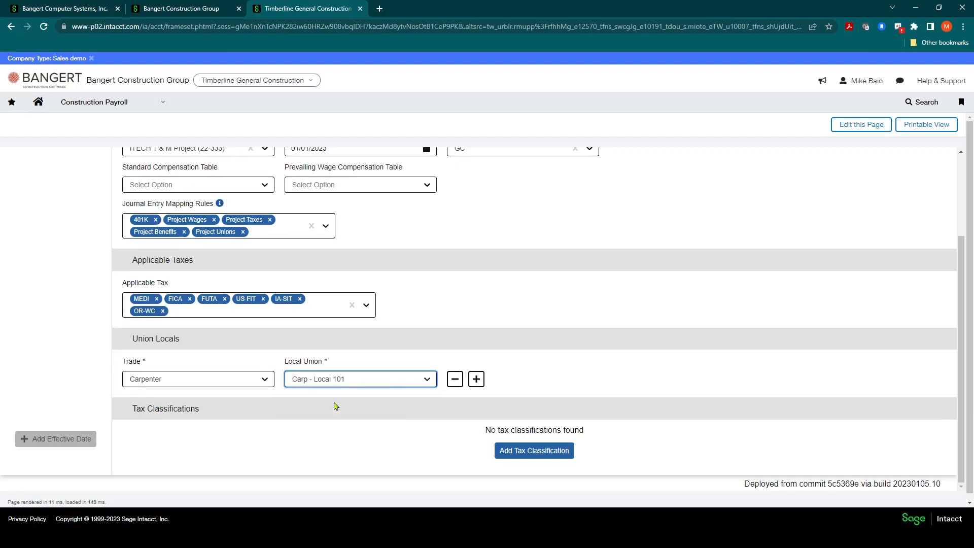
Add a second union local with trade Laborer and local union Lab - Local 264.
click(476, 379)
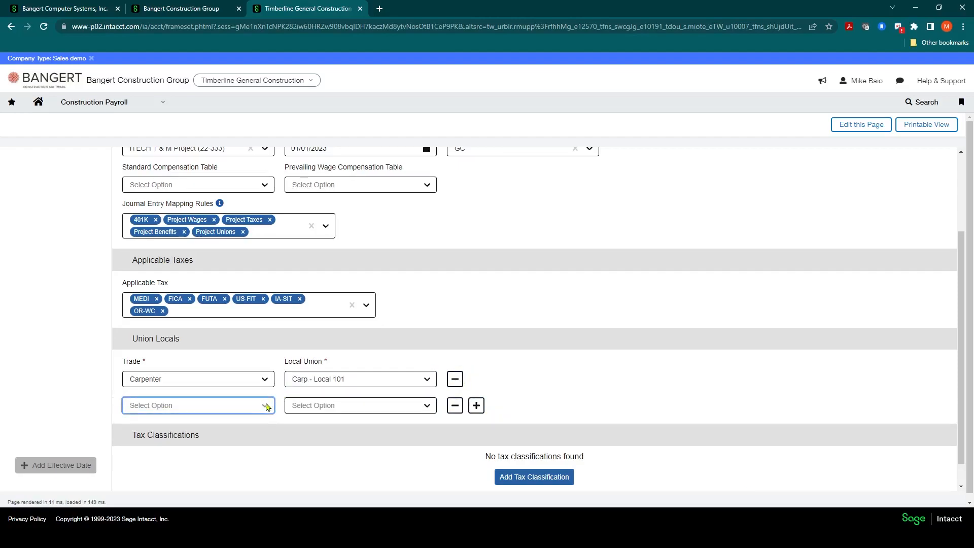
click(264, 406)
click(175, 430)
click(428, 405)
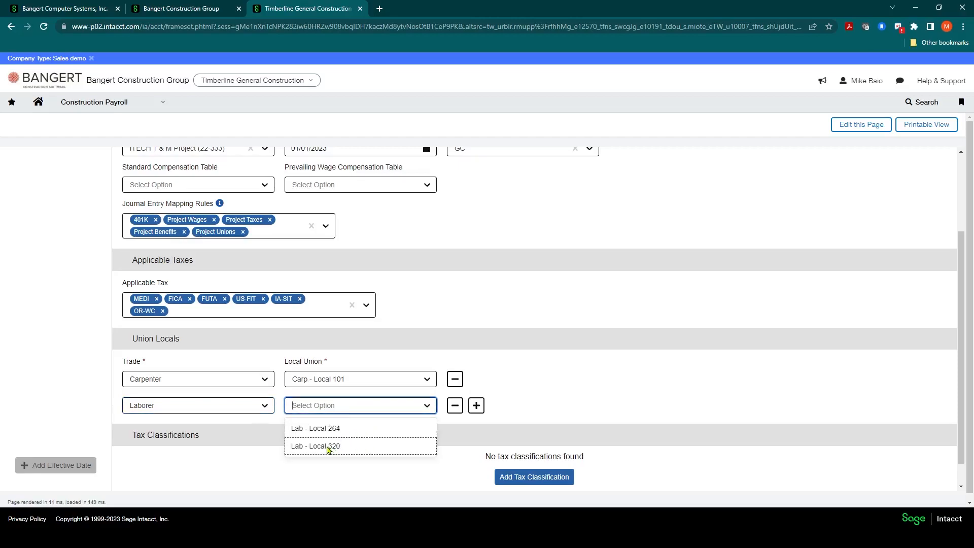
click(322, 432)
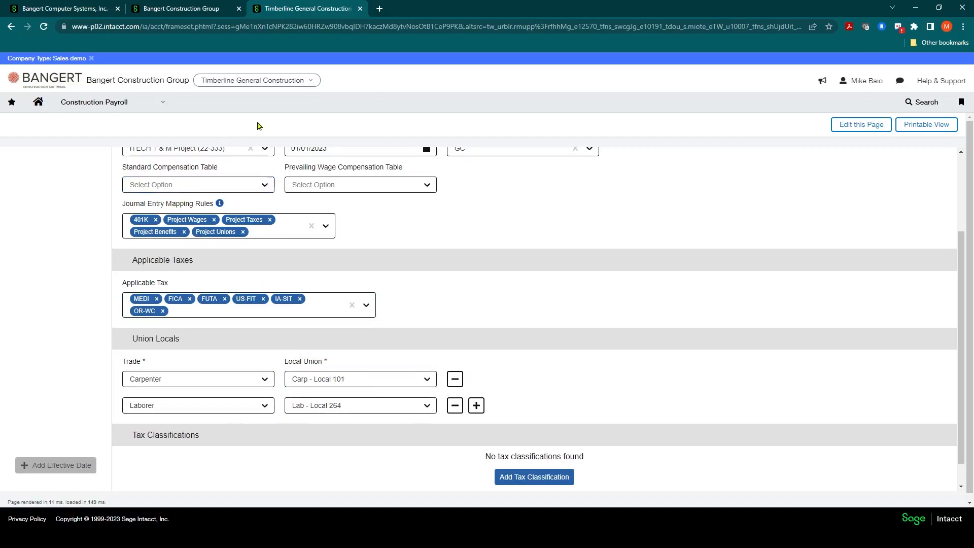
Save the new job without adding a tax classification and dismiss the confirmation.
scroll(611, 330, down, 1)
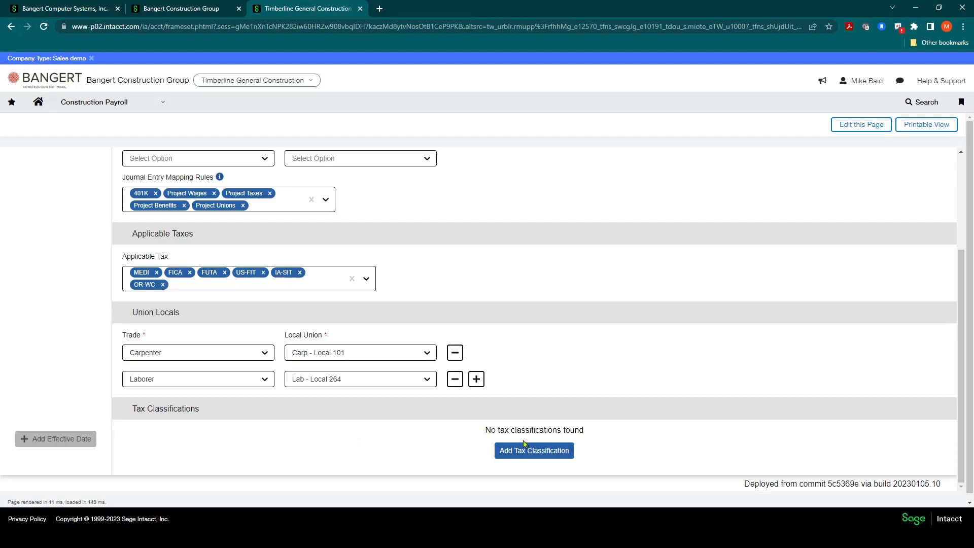
scroll(514, 447, up, 3)
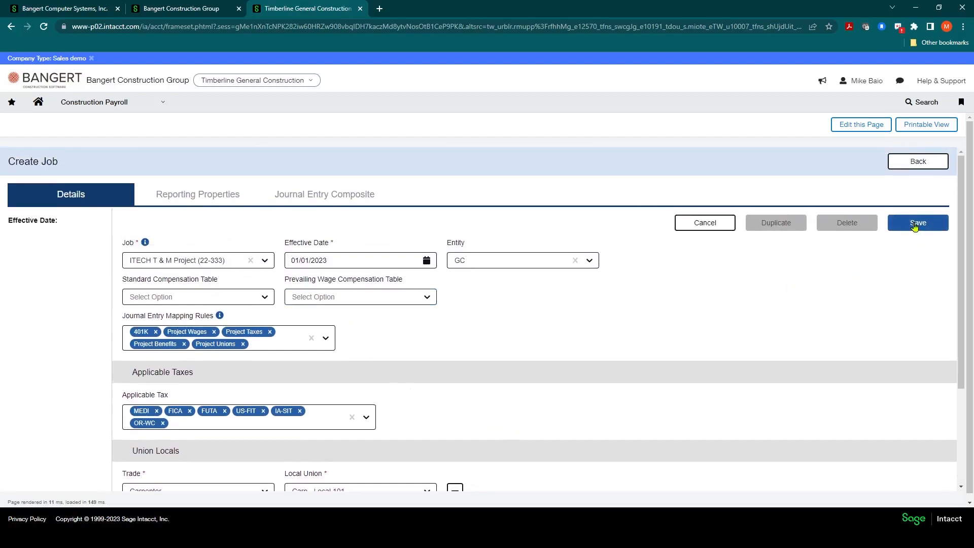
click(914, 224)
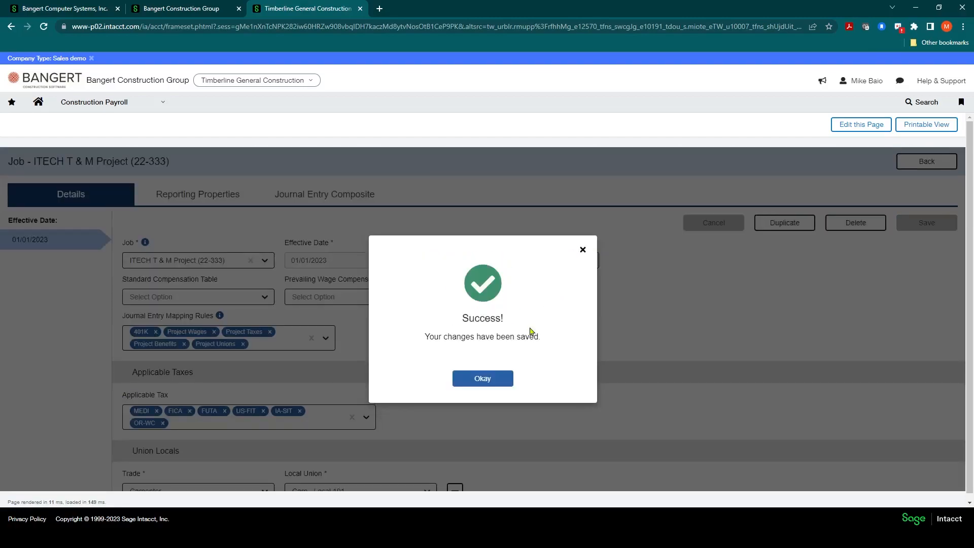
click(482, 380)
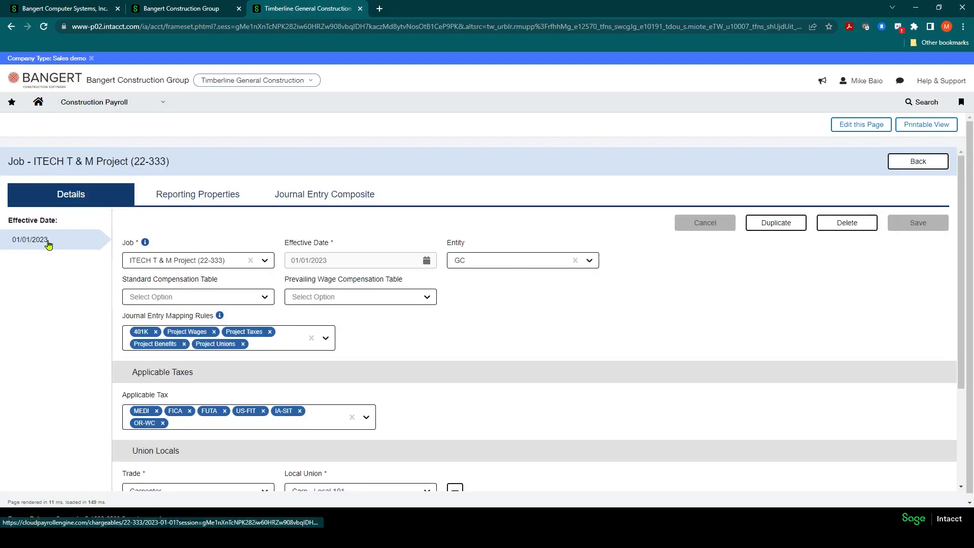
Start a reporting properties record for the job with effective date 01/01/2023.
click(193, 199)
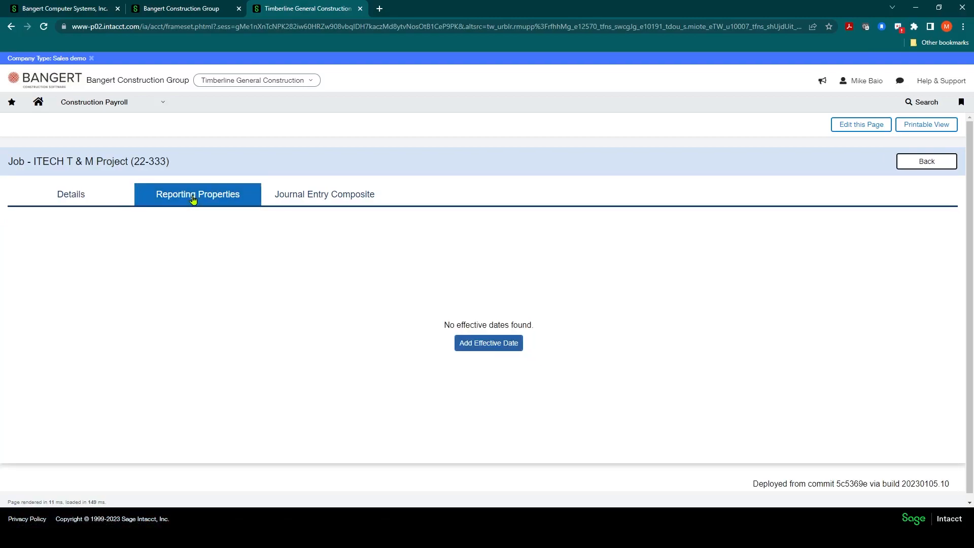
click(488, 345)
click(222, 261)
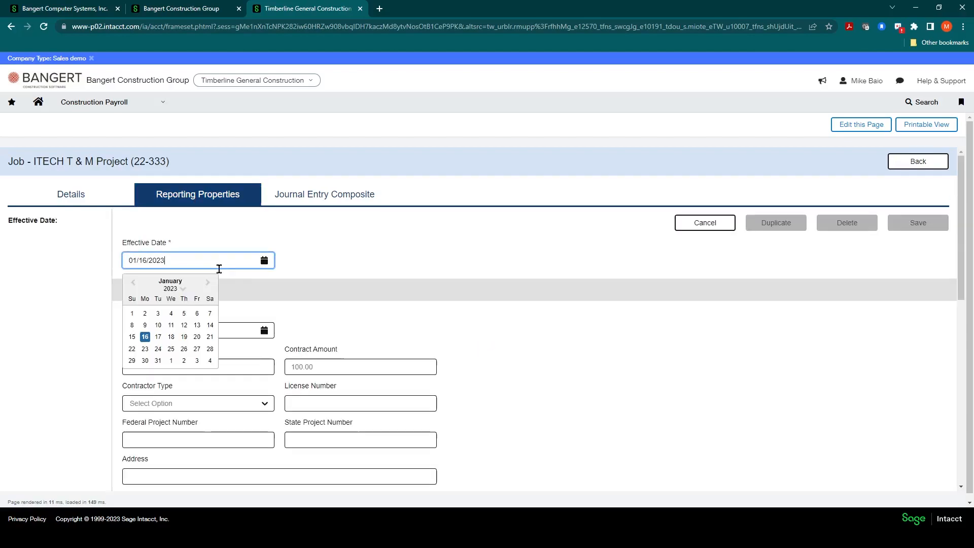
click(133, 313)
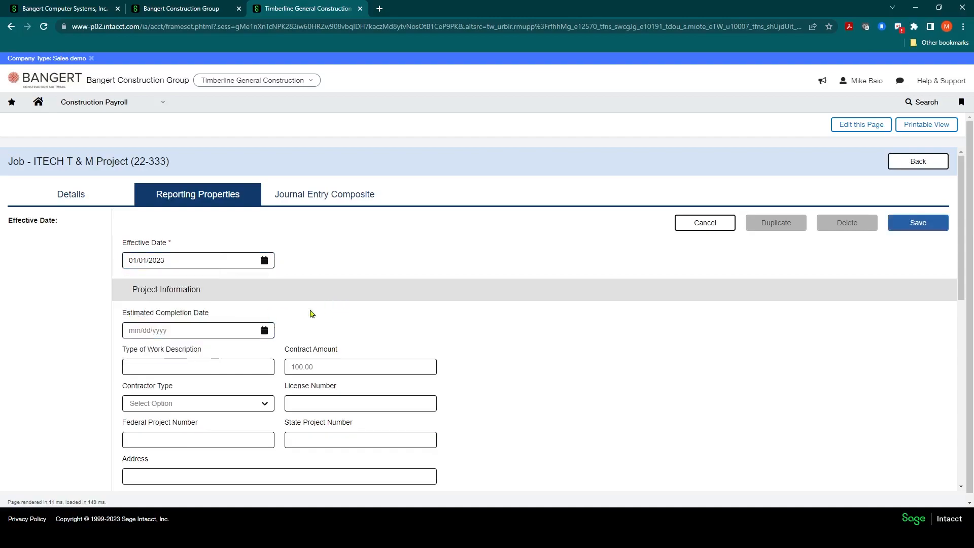
Review the project information, contractor type options, awarding contractor and prime contractor fields of the reporting properties record.
scroll(249, 329, down, 1)
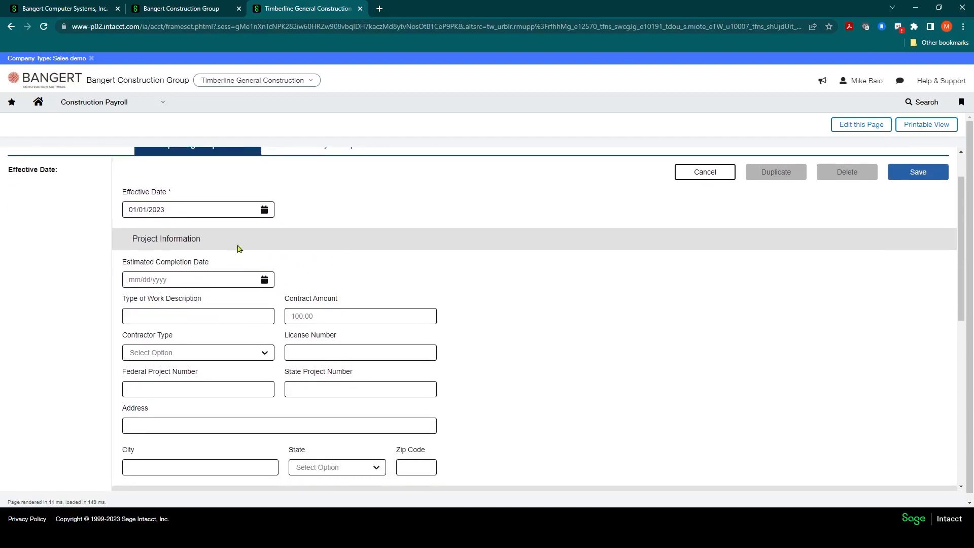
click(245, 314)
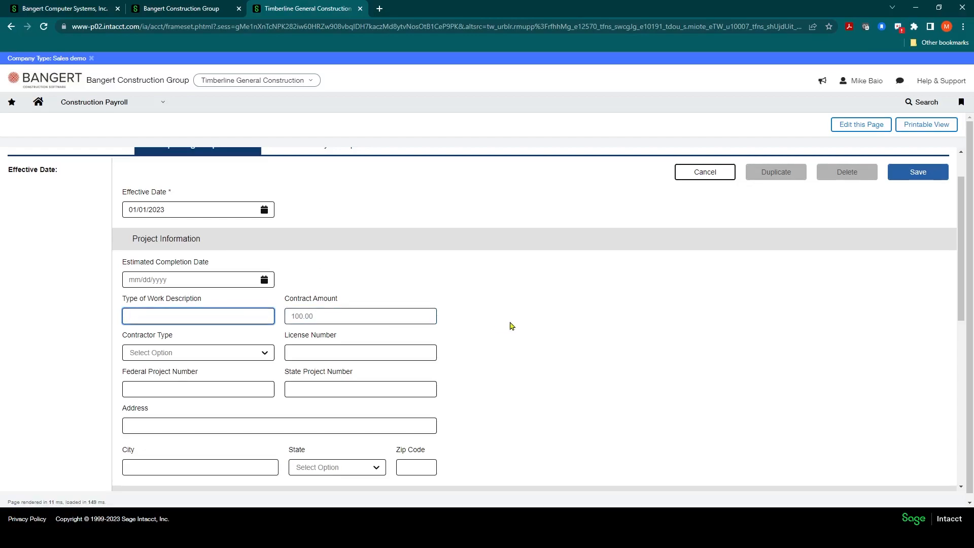
scroll(509, 325, down, 1)
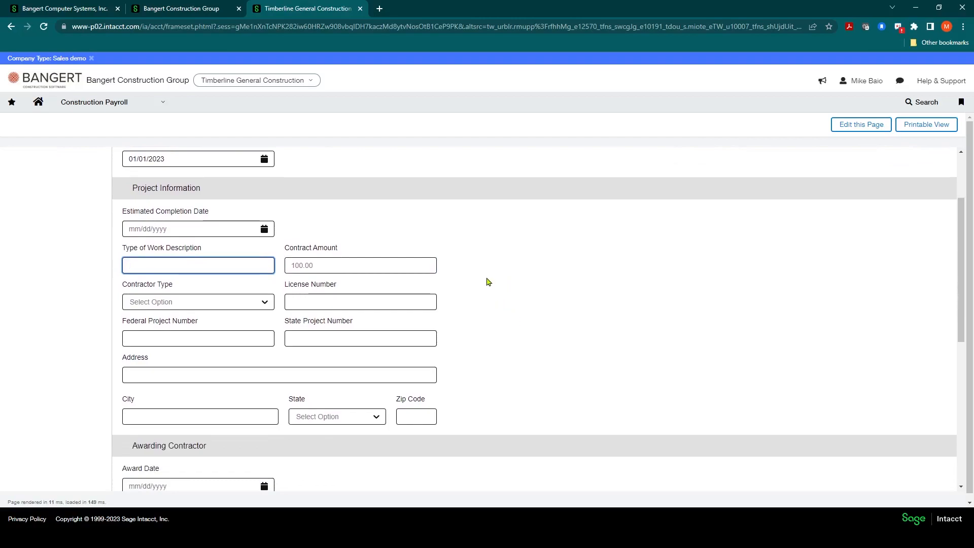
click(216, 340)
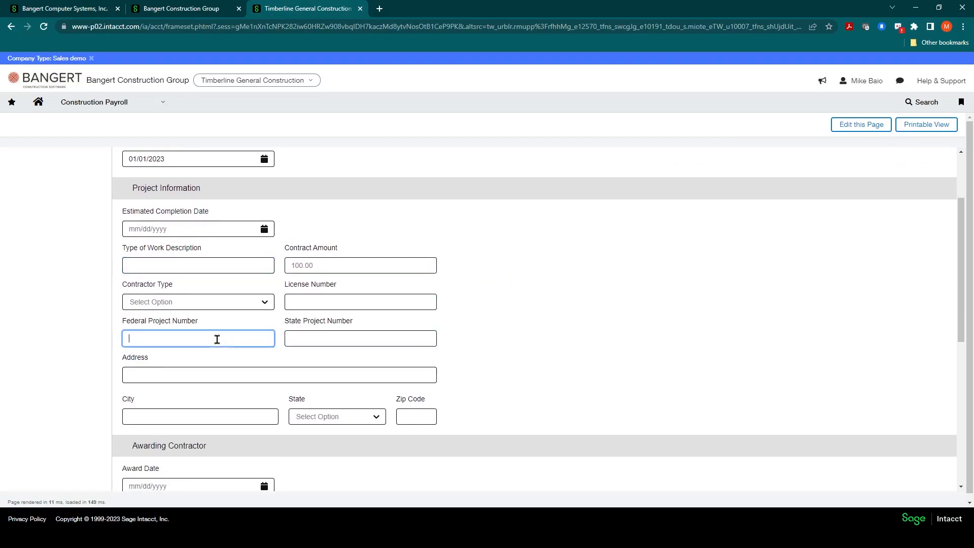
click(313, 340)
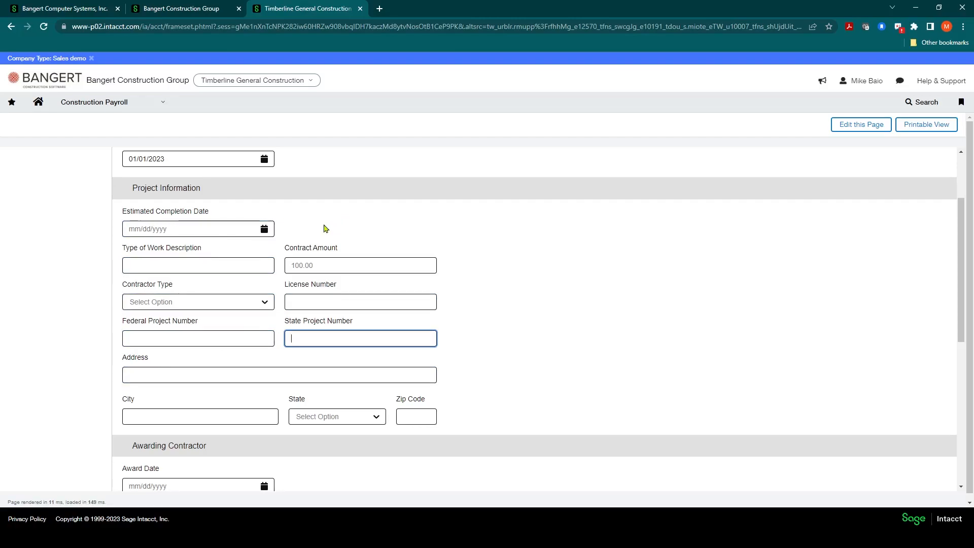
click(254, 263)
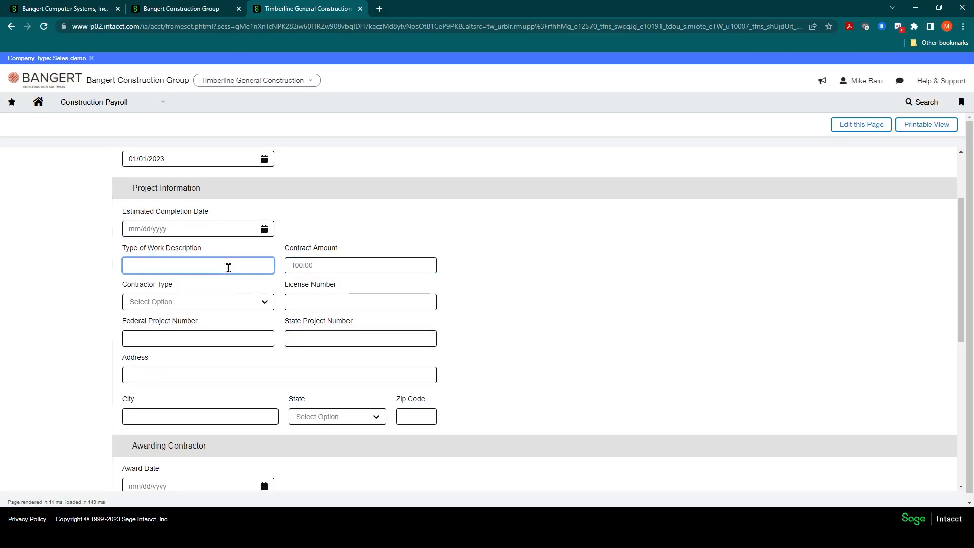
click(213, 303)
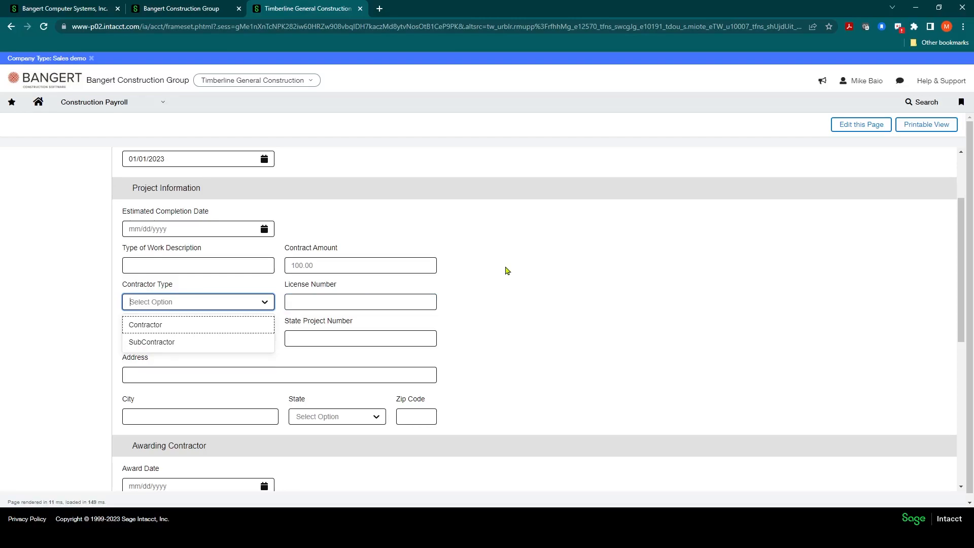
click(228, 339)
click(309, 339)
scroll(261, 326, down, 3)
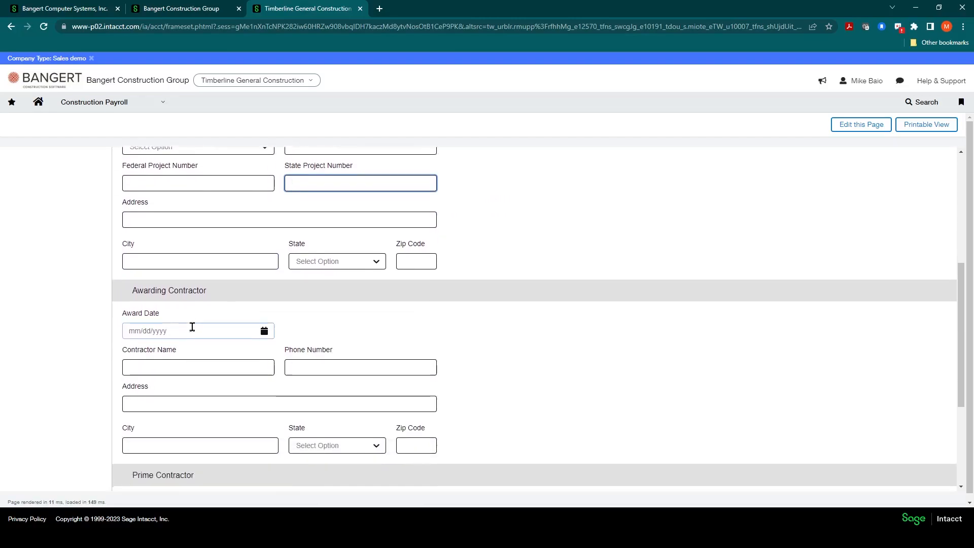
scroll(191, 328, down, 2)
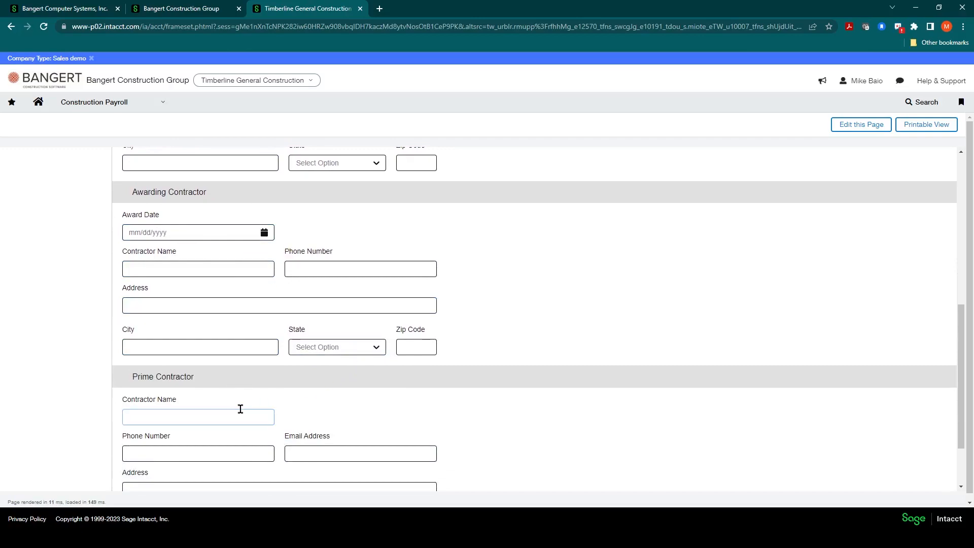
scroll(226, 388, down, 2)
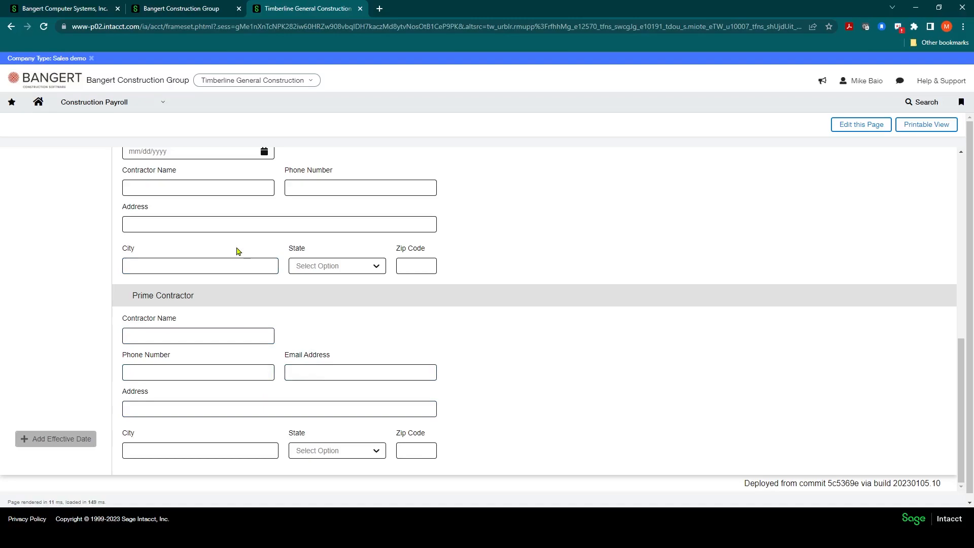
Save the job's reporting properties record with only the effective date filled in and dismiss the confirmation.
scroll(239, 254, up, 7)
scroll(249, 258, up, 1)
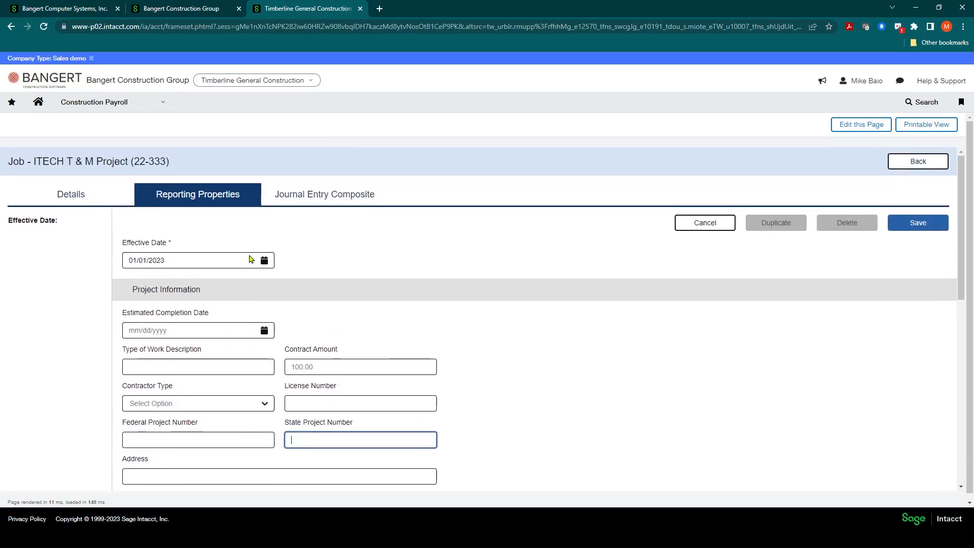
click(918, 224)
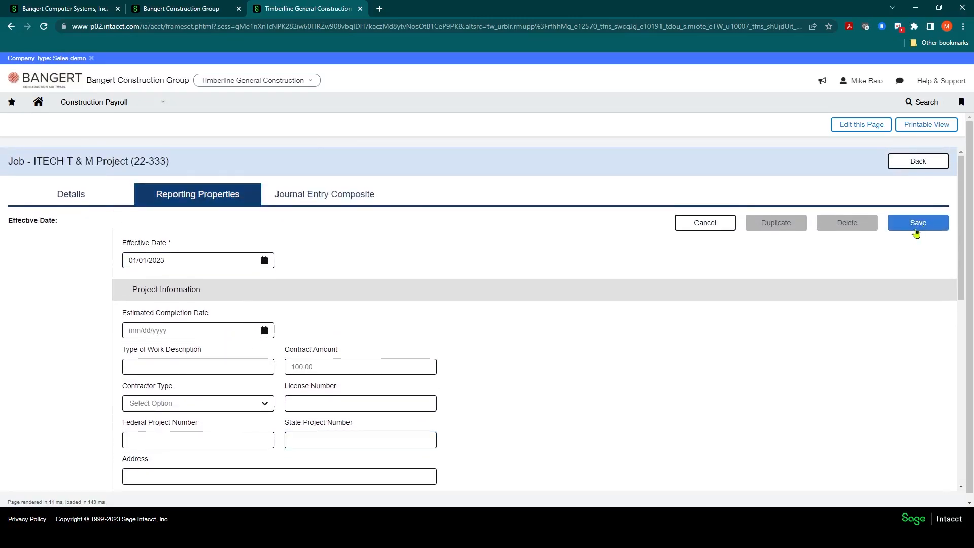
click(487, 381)
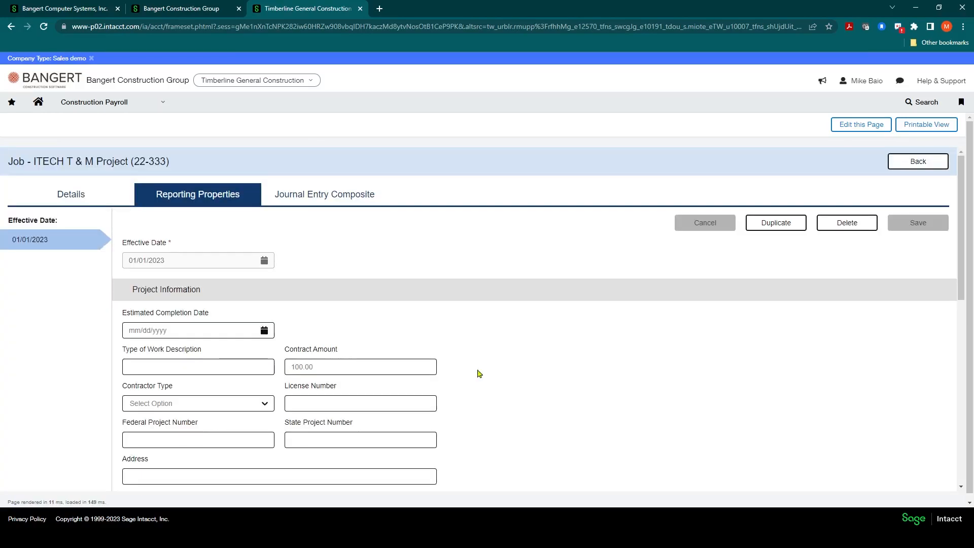
Examine the job's journal entry composite against its journal entry mapping rules and return to the jobs list.
click(319, 198)
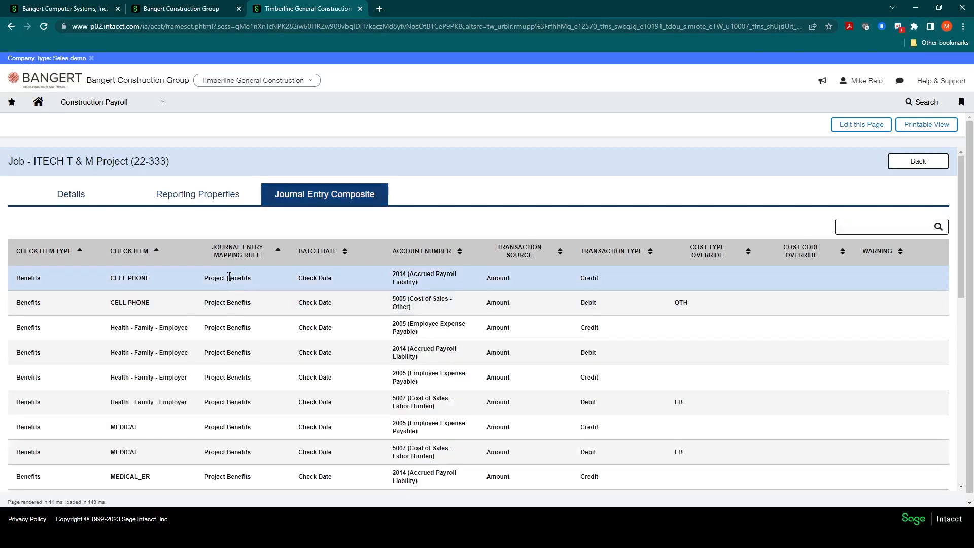
click(71, 195)
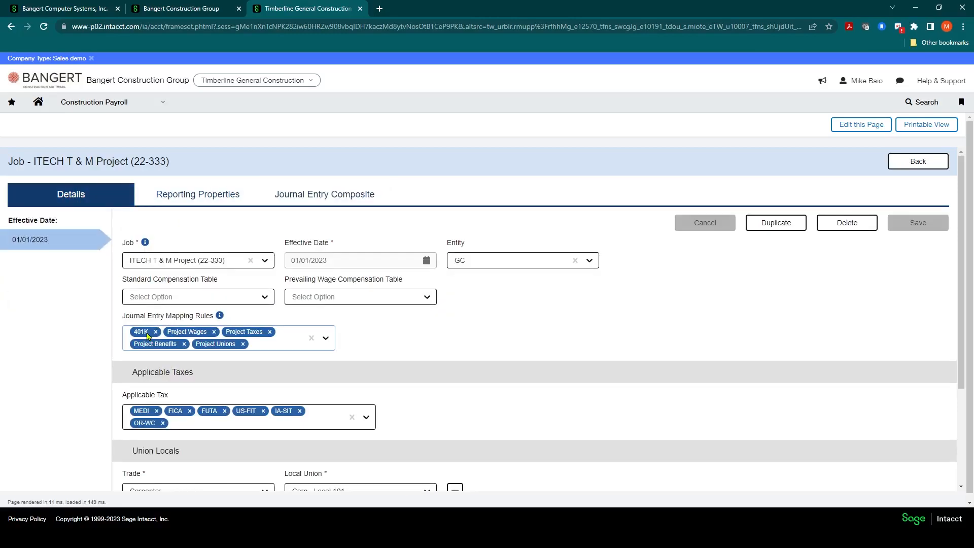
click(298, 193)
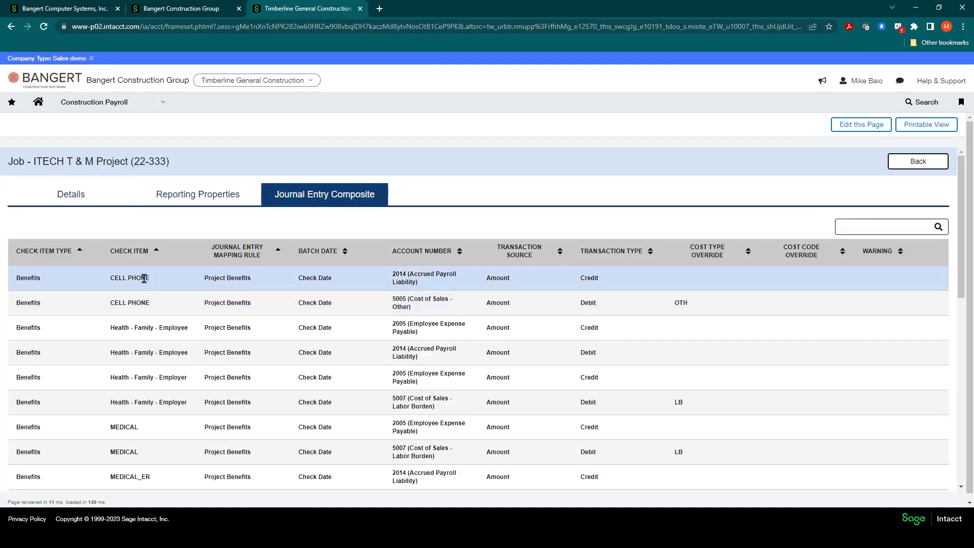
scroll(170, 433, down, 1)
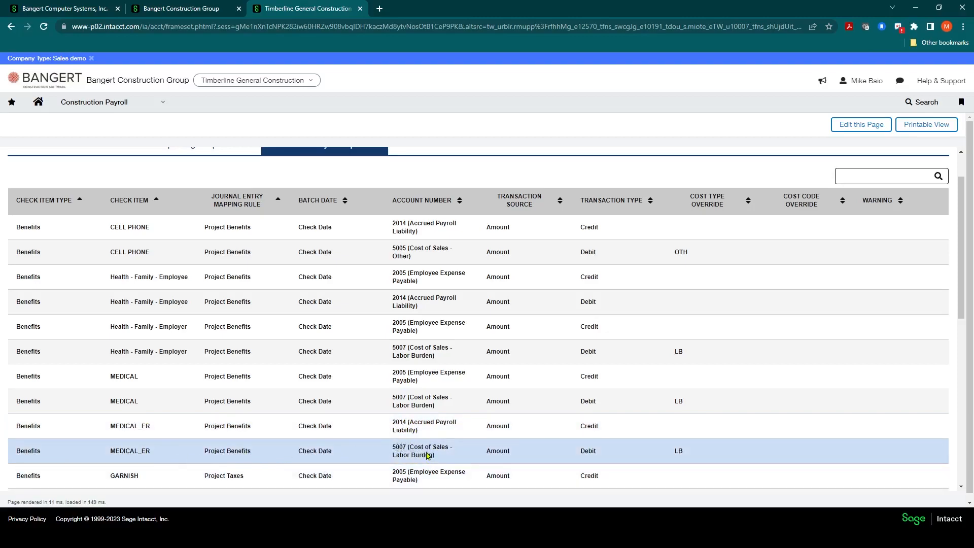
scroll(428, 455, down, 5)
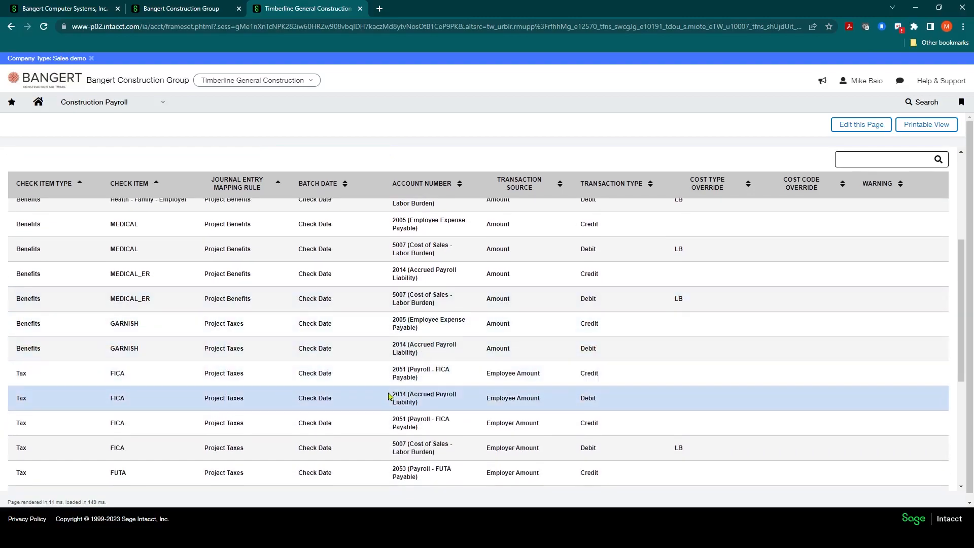
scroll(392, 393, up, 10)
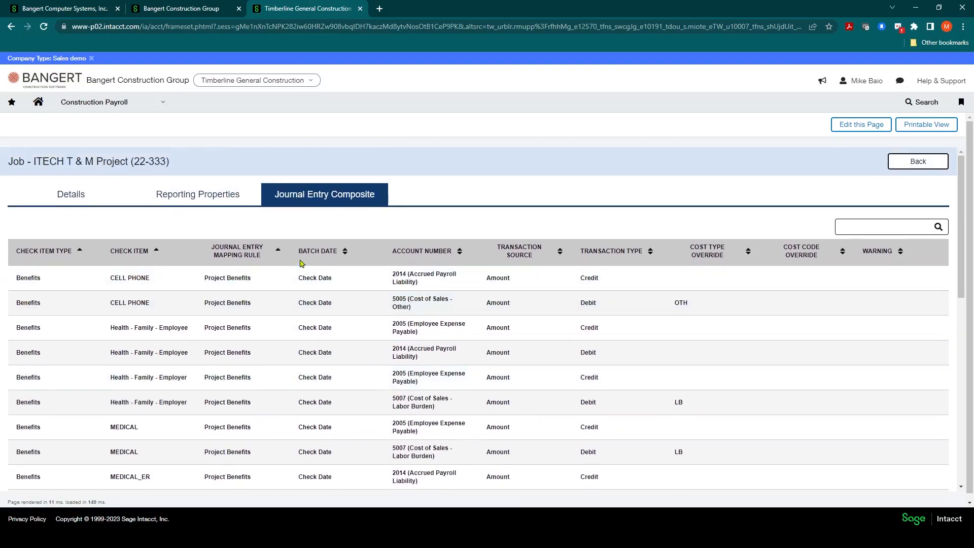
click(67, 200)
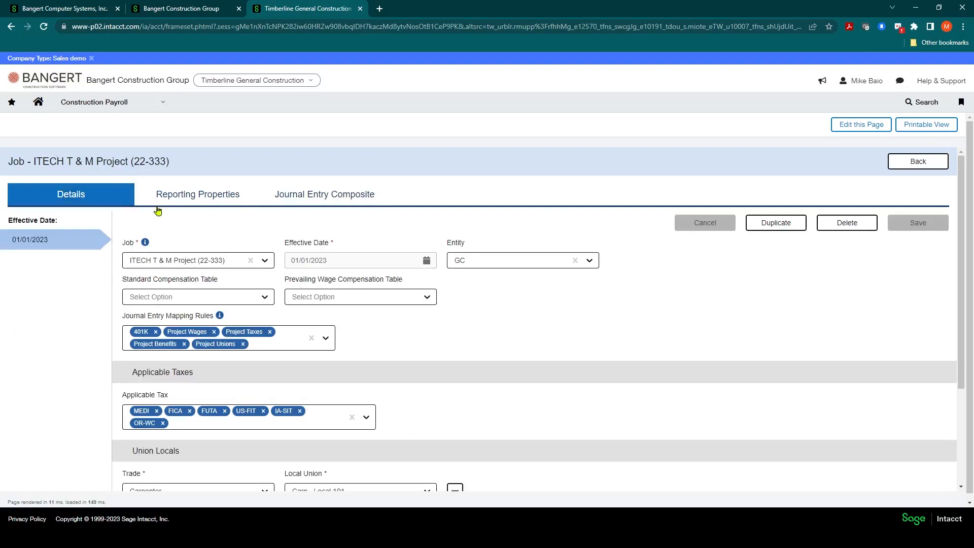
click(918, 163)
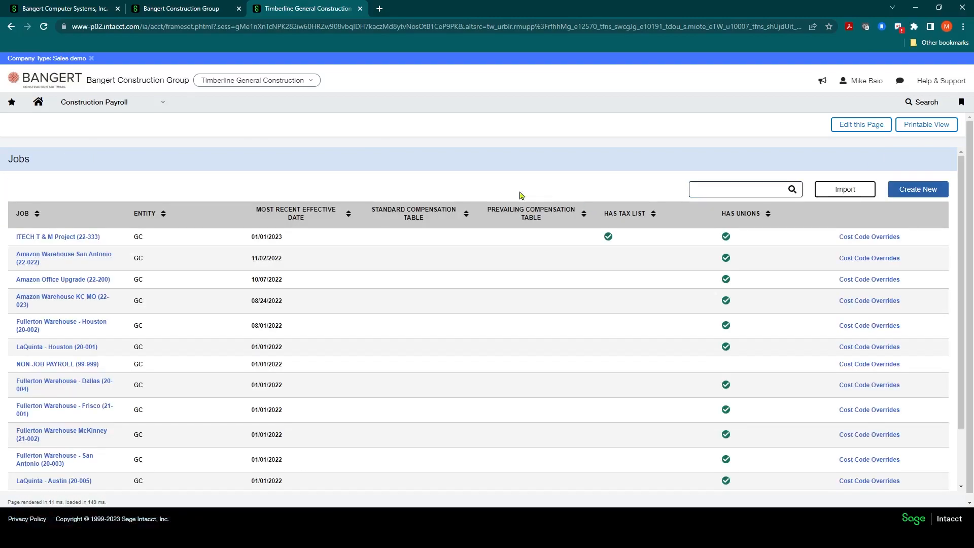